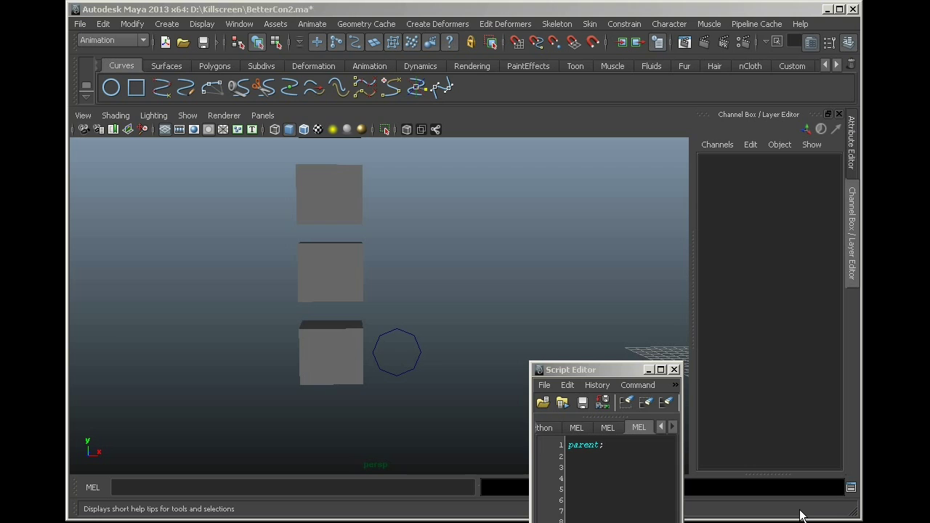
# Step: Try parenting the circle to the bottom cube and moving the cube with it
pyautogui.press('w')
pyautogui.click(402, 328)
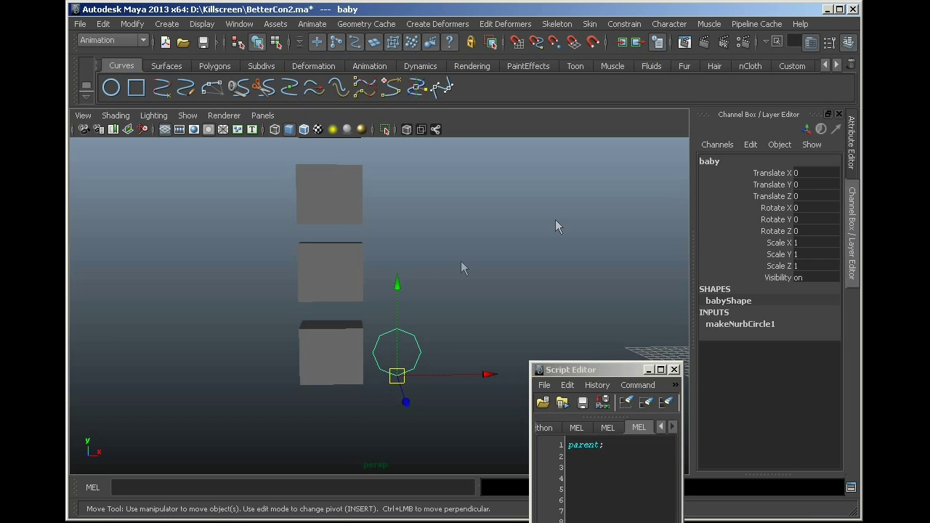
pyautogui.keyDown('shift'); pyautogui.click(330, 351); pyautogui.keyUp('shift')
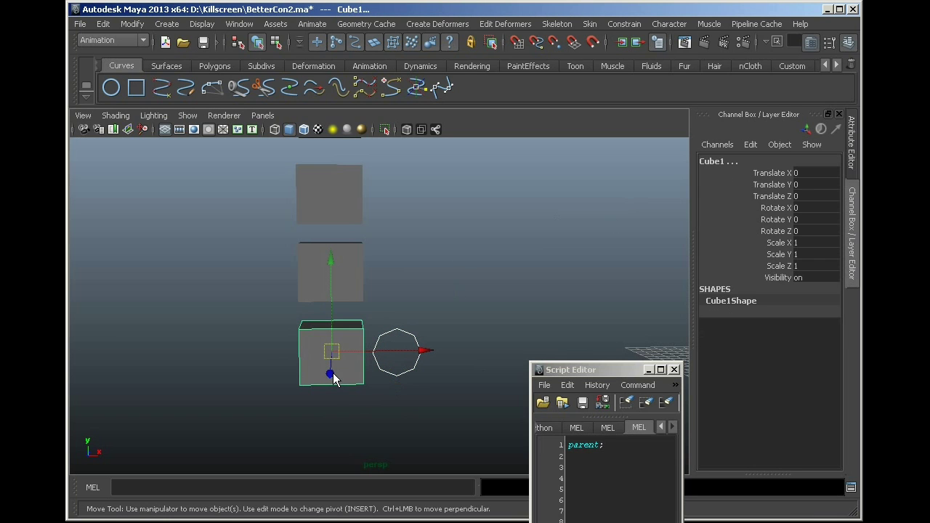
pyautogui.press('p')
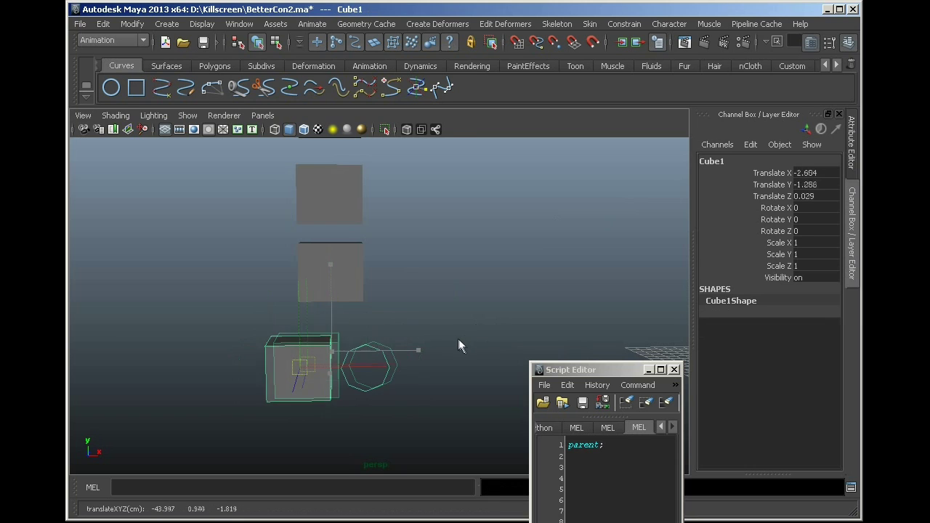
pyautogui.click(444, 388)
pyautogui.press('z')
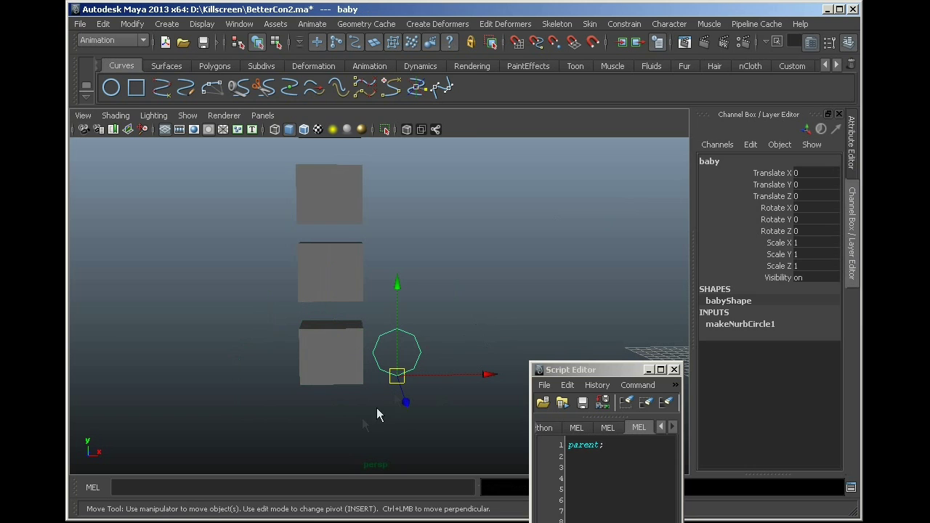
# Step: Duplicate the circle as an instance with Duplicate Special, translated 3 units in Y
pyautogui.click(104, 24)
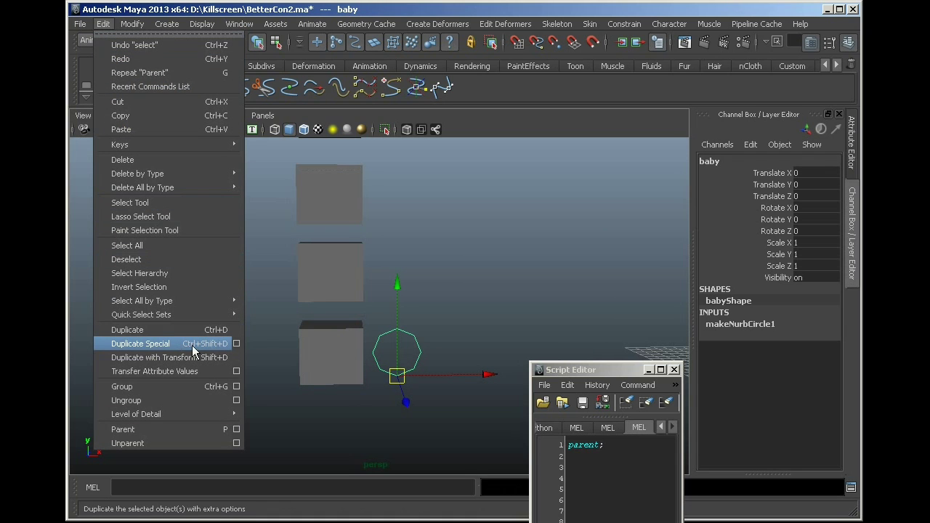
pyautogui.click(237, 345)
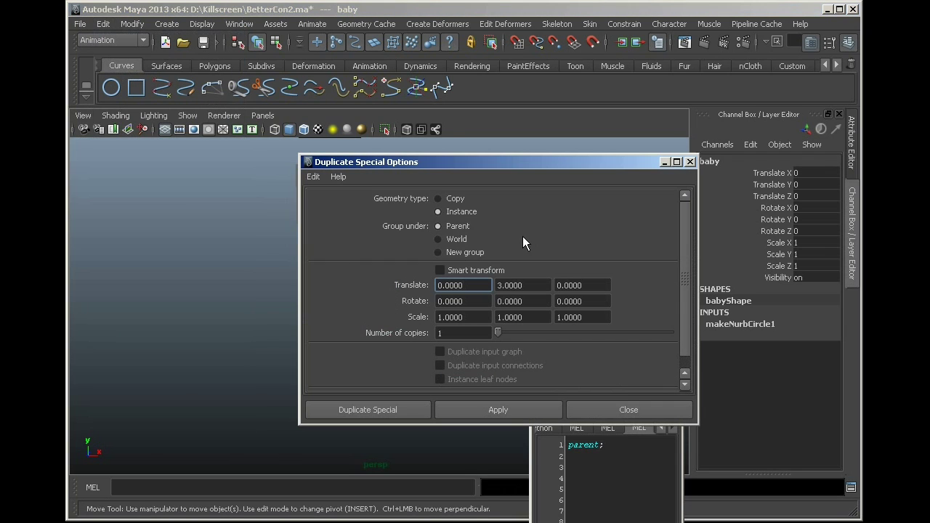
pyautogui.click(391, 409)
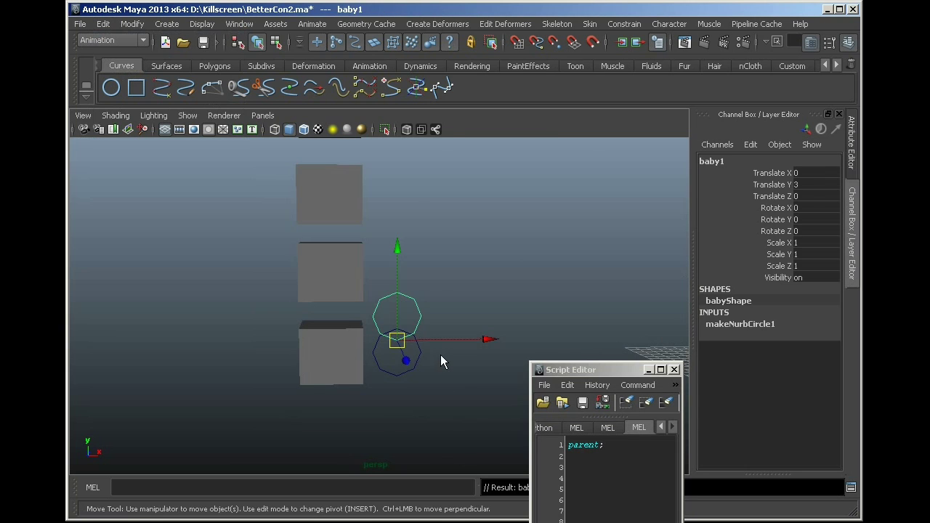
# Step: Try reshaping the instanced circle through its control points, and undo back to the single original circle
pyautogui.click(429, 337)
pyautogui.press('F8')
pyautogui.moveTo(412, 349); pyautogui.dragTo(409, 330)
pyautogui.moveTo(417, 352); pyautogui.dragTo(432, 352)
pyautogui.hotkey('ctrl', 'z')
pyautogui.hotkey('ctrl', 'z')
pyautogui.hotkey('ctrl', 'z')
pyautogui.hotkey('ctrl', 'z')
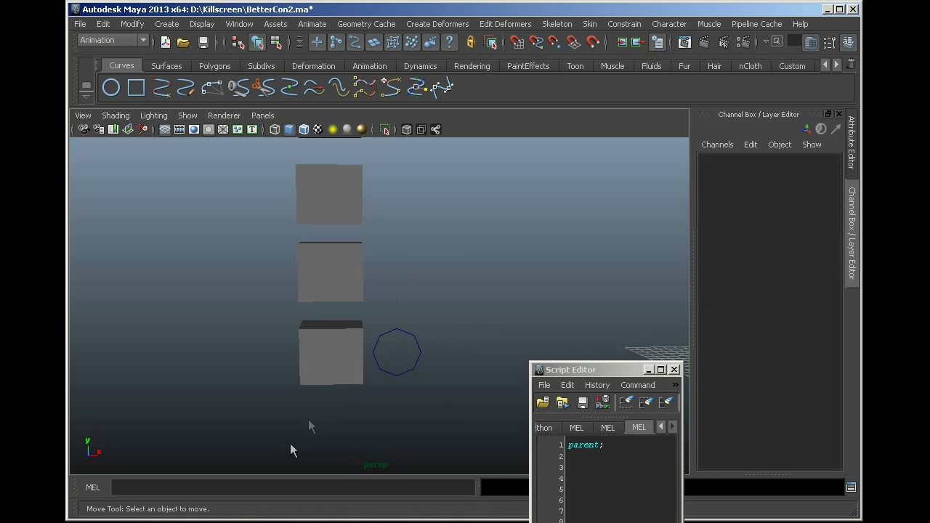
# Step: Add the circle as an instanced child of the bottom cube by running the MEL command parent -add;
pyautogui.click(394, 376)
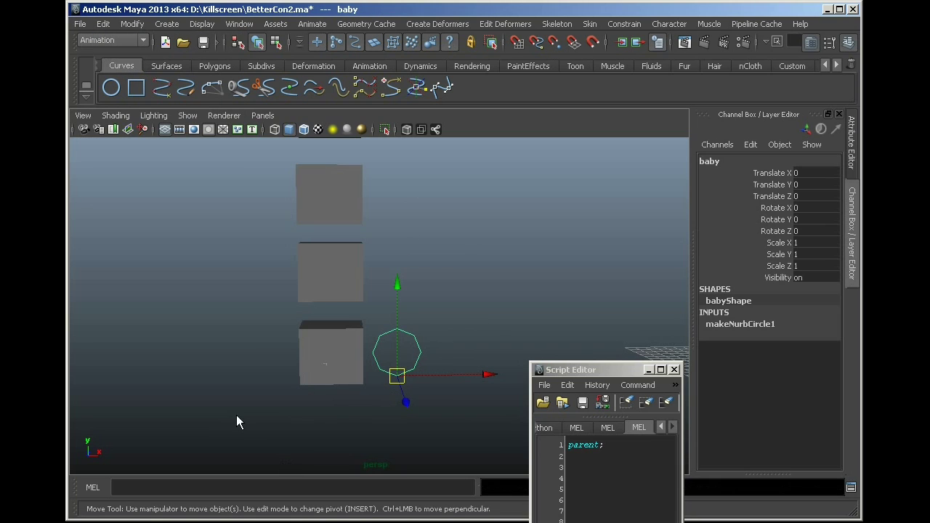
pyautogui.keyDown('shift'); pyautogui.click(342, 361); pyautogui.keyUp('shift')
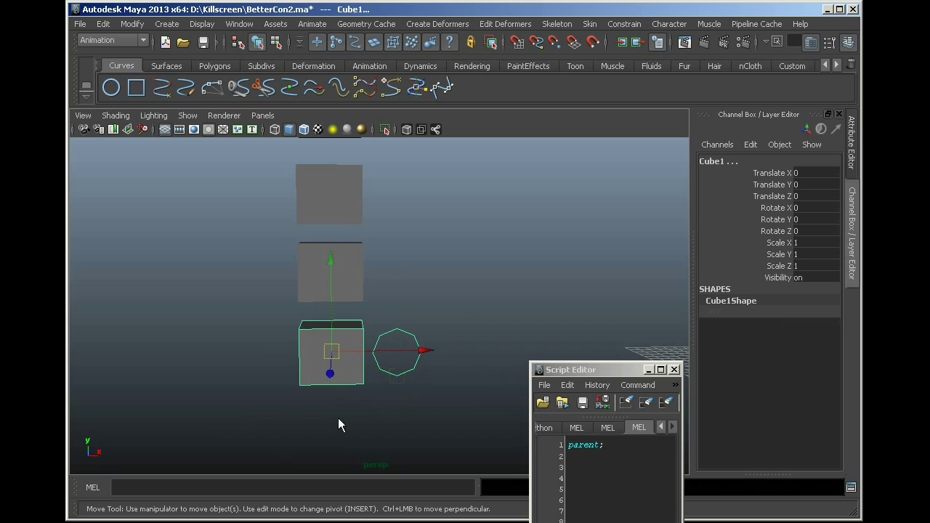
pyautogui.click(610, 444)
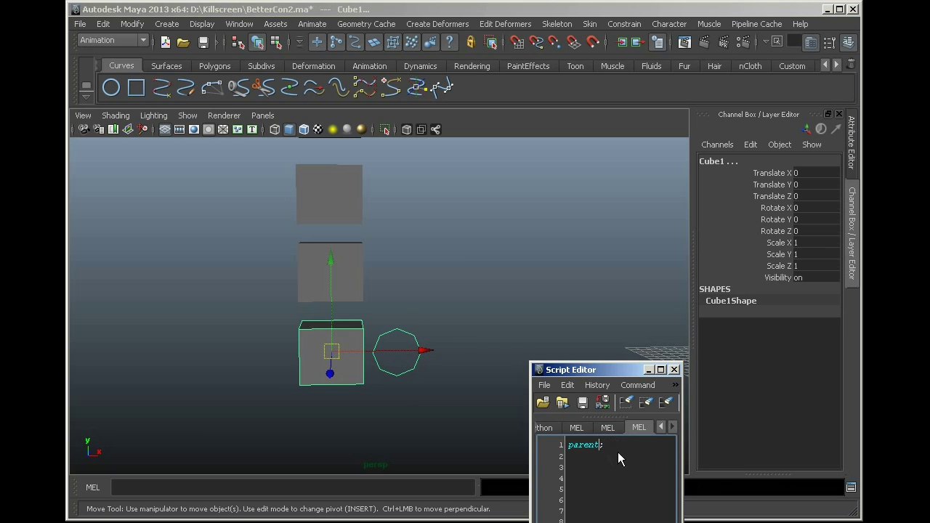
pyautogui.write('-add')
pyautogui.click(557, 449)
pyautogui.hotkey('ctrl', 'Return')
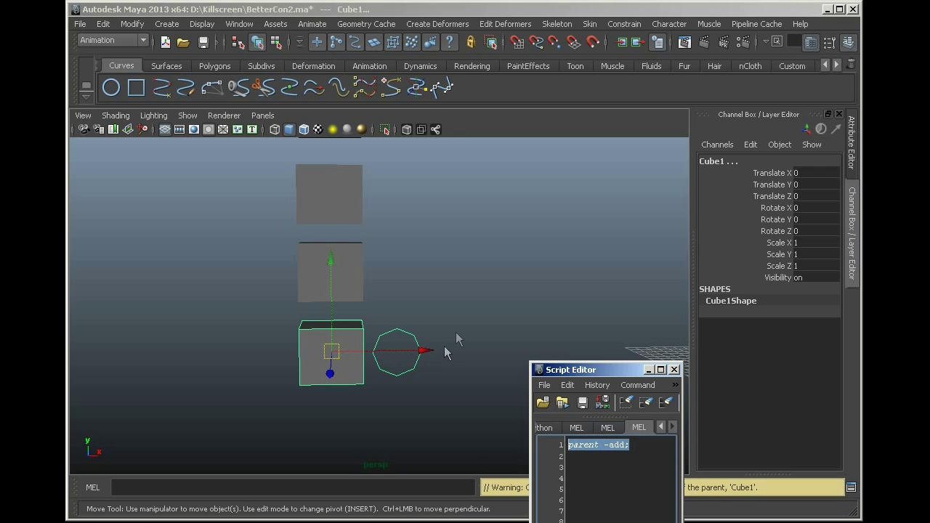
# Step: Repeat the parent -add command to place circle instances under the remaining cubes up to the topmost one
pyautogui.click(453, 329)
pyautogui.click(403, 335)
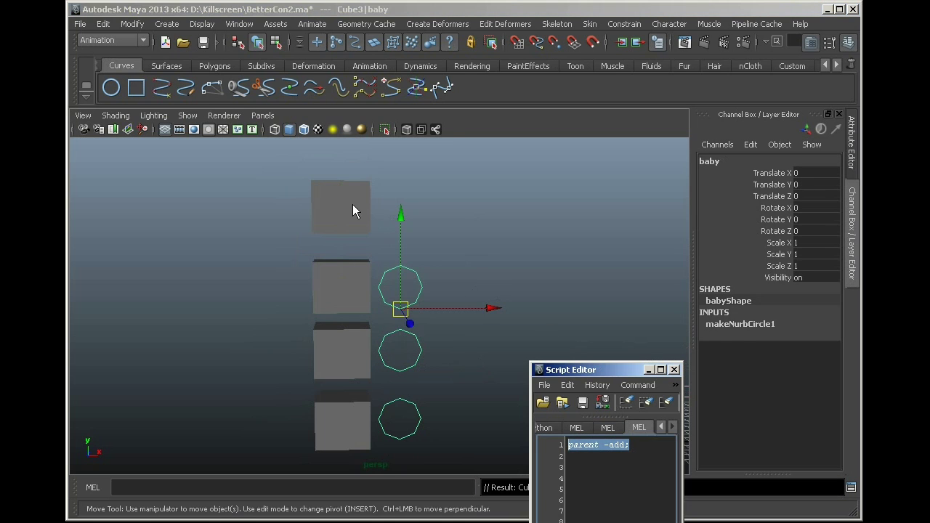
pyautogui.keyDown('shift'); pyautogui.click(353, 204); pyautogui.keyUp('shift')
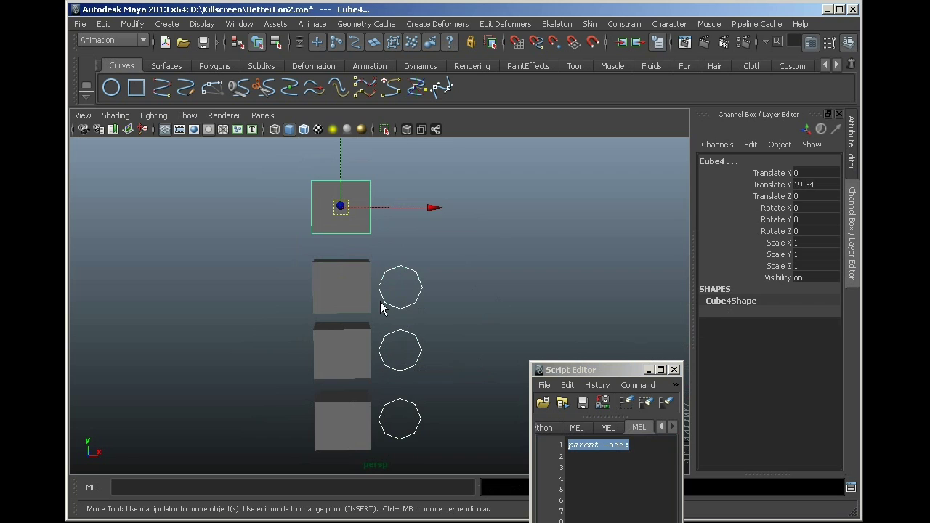
pyautogui.press('g')
pyautogui.click(475, 295)
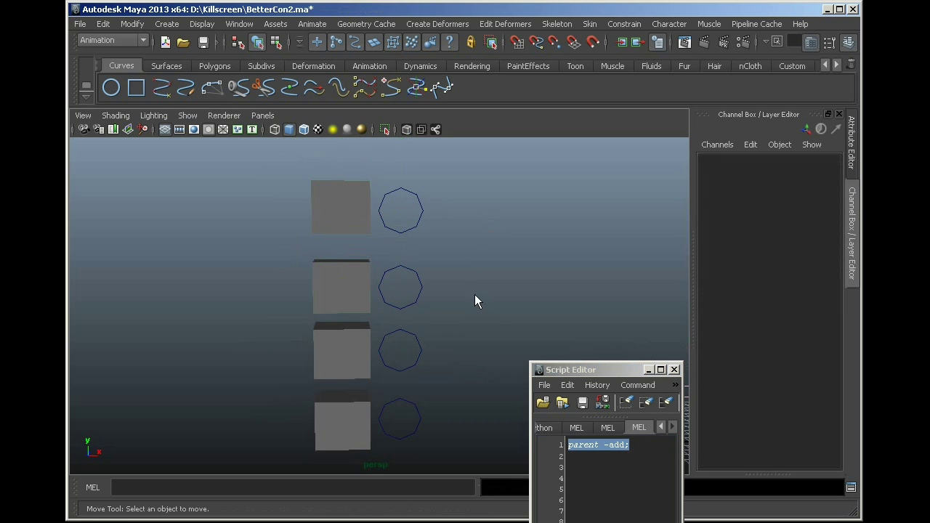
# Step: Move the second and third cubes from the bottom toward negative X together with their circle instances
pyautogui.click(412, 336)
pyautogui.moveTo(496, 296); pyautogui.dragTo(433, 308, button='middle')
pyautogui.click(364, 290)
pyautogui.moveTo(499, 272); pyautogui.dragTo(493, 272, button='middle')
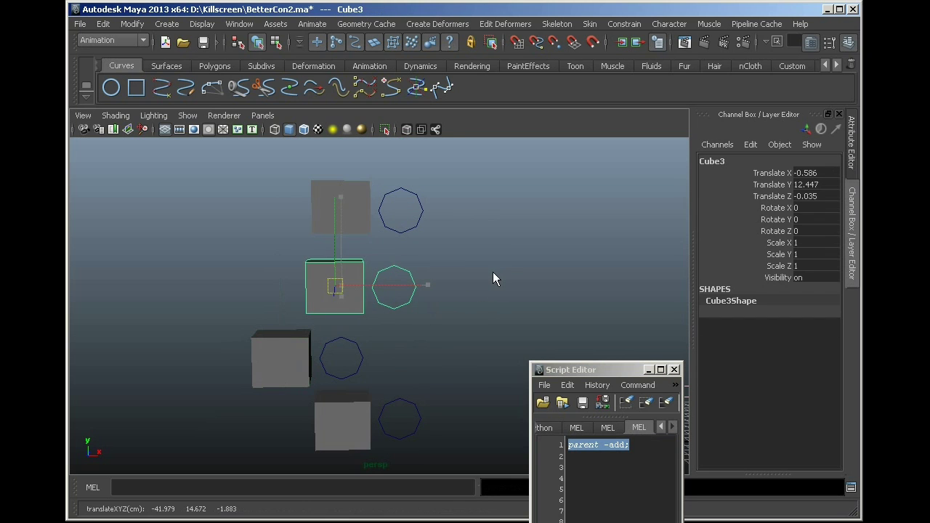
# Step: Try moving the third cube's child circle about 4 units in X, and undo the move
pyautogui.press('Down')
pyautogui.moveTo(422, 327); pyautogui.dragTo(465, 338, button='middle')
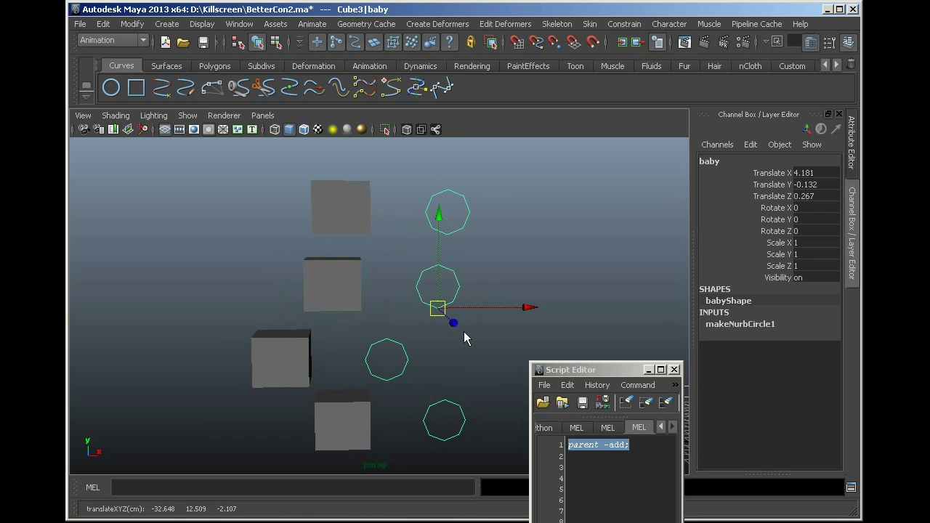
pyautogui.hotkey('ctrl', 'z')
# Step: Reduce the Sections of the circle's makeNurbCircle1 input until all instances become triangles
pyautogui.click(416, 385)
pyautogui.click(338, 377)
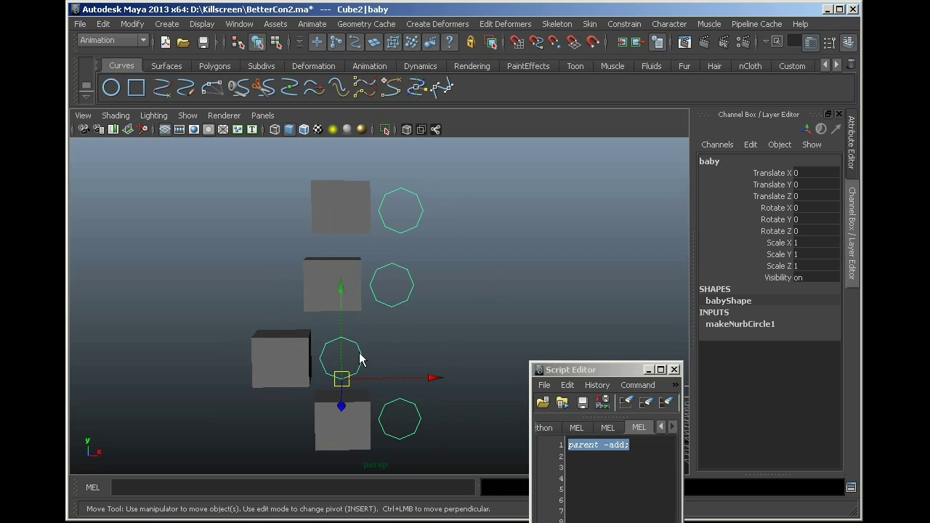
pyautogui.click(740, 324)
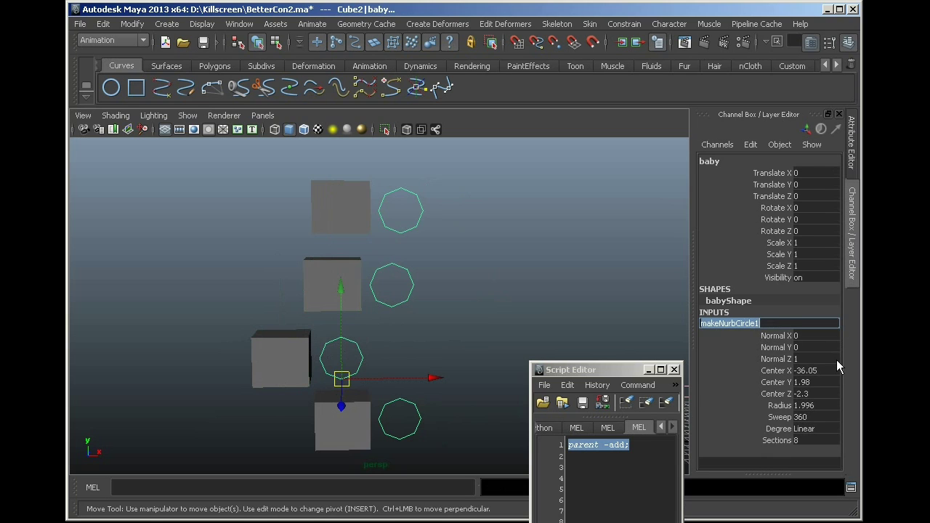
pyautogui.click(777, 440)
pyautogui.moveTo(577, 301); pyautogui.dragTo(462, 314, button='middle')
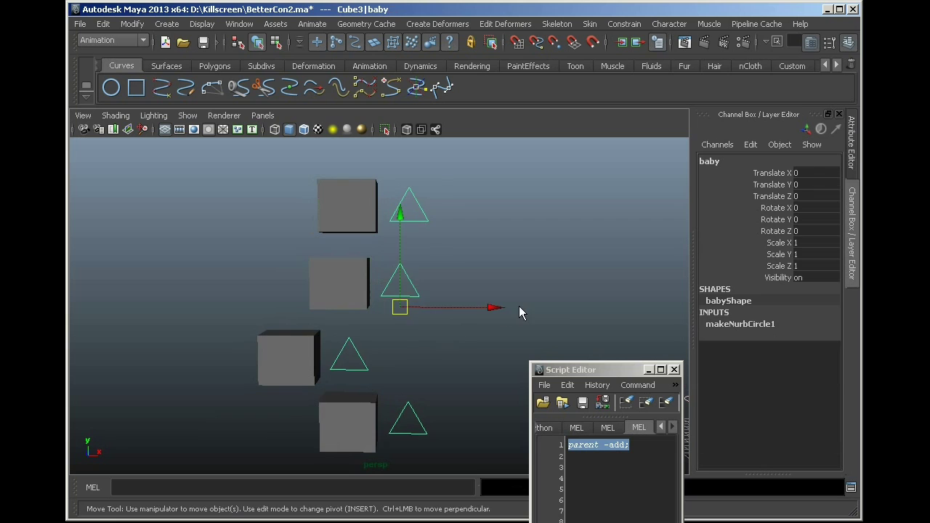
# Step: Try moving the triangle instances about 1.3 units in X, and undo the move
pyautogui.moveTo(448, 331); pyautogui.dragTo(462, 331, button='middle')
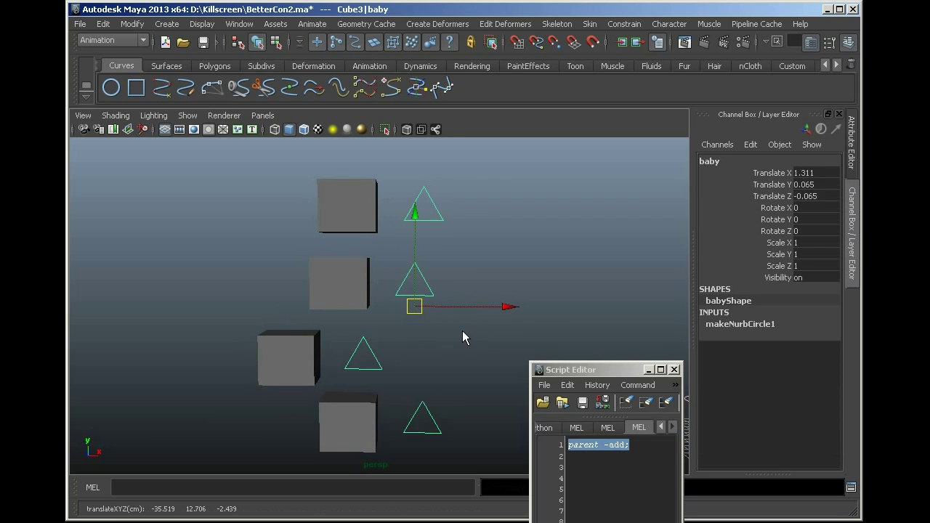
pyautogui.hotkey('ctrl', 'z')
pyautogui.click(444, 320)
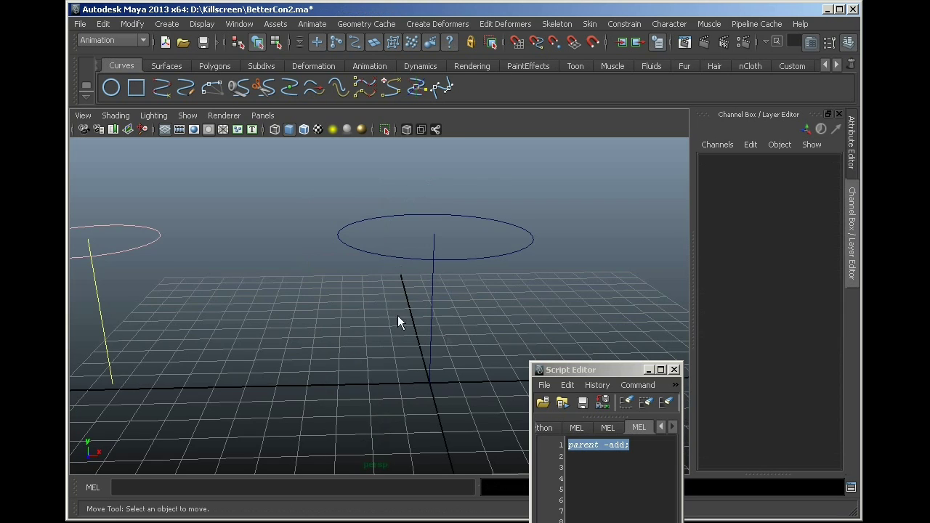
# Step: Delete the blue pin-shaped control at the centre of the grid
pyautogui.keyDown('alt'); pyautogui.moveTo(270, 332); pyautogui.dragTo(388, 334, button='middle'); pyautogui.keyUp('alt')
pyautogui.keyDown('alt'); pyautogui.moveTo(388, 334); pyautogui.dragTo(361, 333, button='right'); pyautogui.keyUp('alt')
pyautogui.keyDown('alt'); pyautogui.moveTo(361, 334); pyautogui.dragTo(314, 325, button='middle'); pyautogui.keyUp('alt')
pyautogui.click(581, 258)
pyautogui.press('Delete')
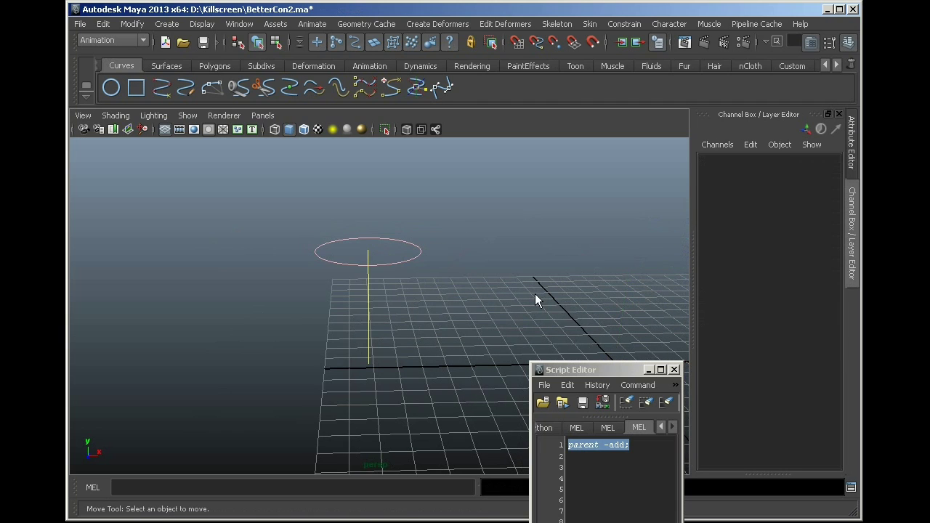
# Step: Rotate the remaining pin-shaped control to about 36, -38, -5 degrees and check its curve1 entry in the Outliner
pyautogui.click(391, 262)
pyautogui.press('e')
pyautogui.moveTo(408, 322)
pyautogui.mouseDown()
pyautogui.moveTo(343, 349)
pyautogui.moveTo(345, 337)
pyautogui.moveTo(276, 359)
pyautogui.moveTo(358, 335)
pyautogui.moveTo(285, 381)
pyautogui.moveTo(344, 336)
pyautogui.moveTo(354, 353)
pyautogui.moveTo(475, 340)
pyautogui.moveTo(436, 293)
pyautogui.moveTo(409, 308)
pyautogui.mouseUp()
pyautogui.press('w')
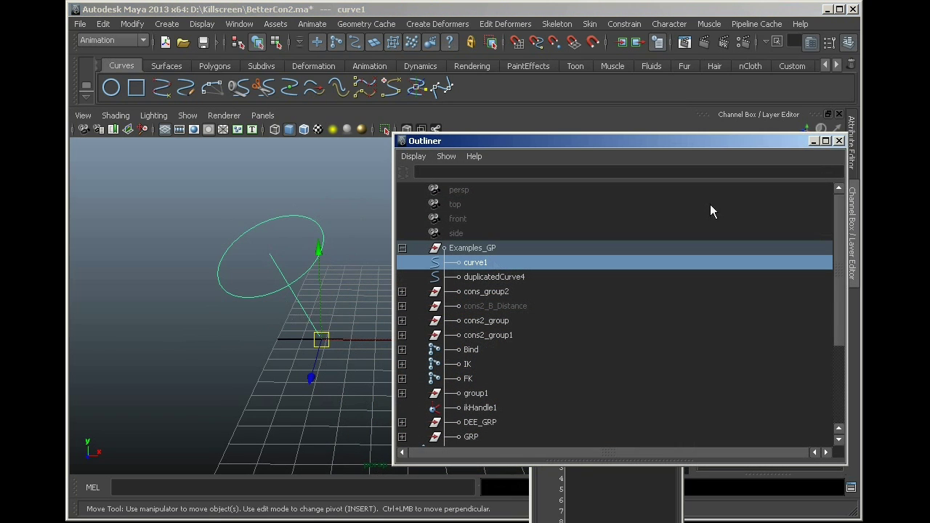
pyautogui.click(839, 141)
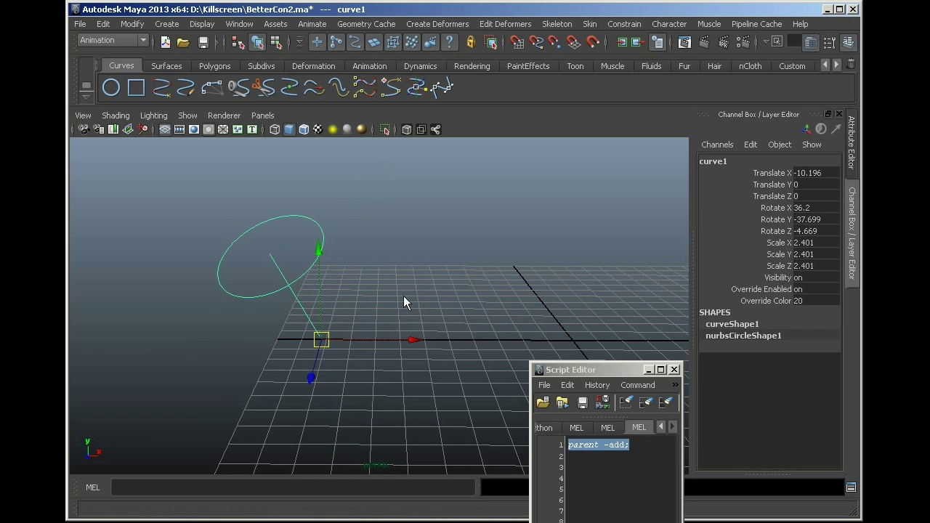
# Step: Draw a NURBS circle on the grid around the origin
pyautogui.click(292, 356)
pyautogui.click(110, 87)
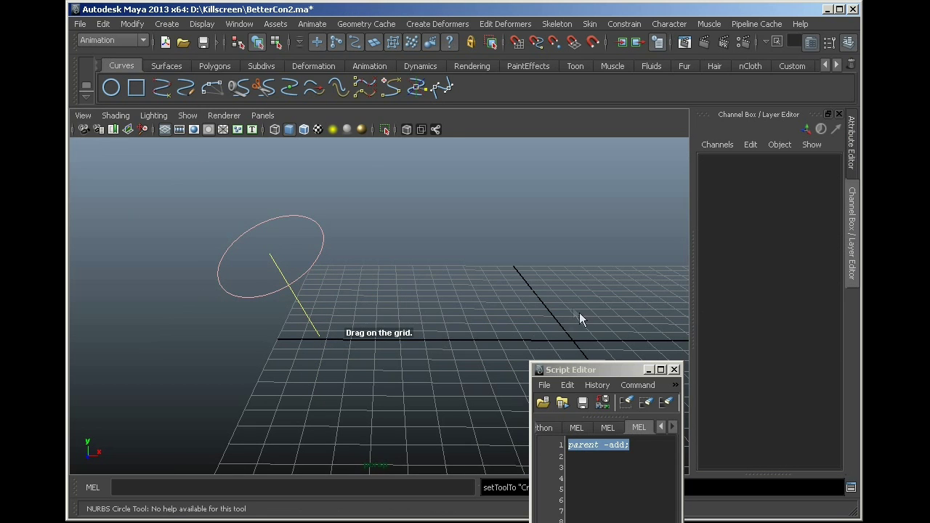
pyautogui.keyDown('alt'); pyautogui.moveTo(580, 313); pyautogui.dragTo(427, 291, button='middle'); pyautogui.keyUp('alt')
pyautogui.keyDown('alt'); pyautogui.moveTo(428, 292); pyautogui.dragTo(401, 334); pyautogui.keyUp('alt')
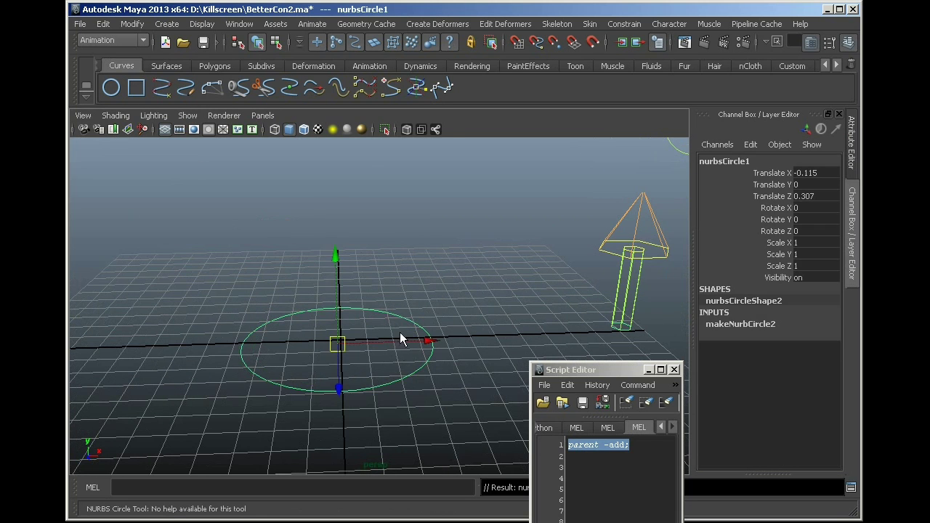
# Step: Draw a straight EP curve rising vertically from the grid origin, about 4 units high
pyautogui.click(162, 91)
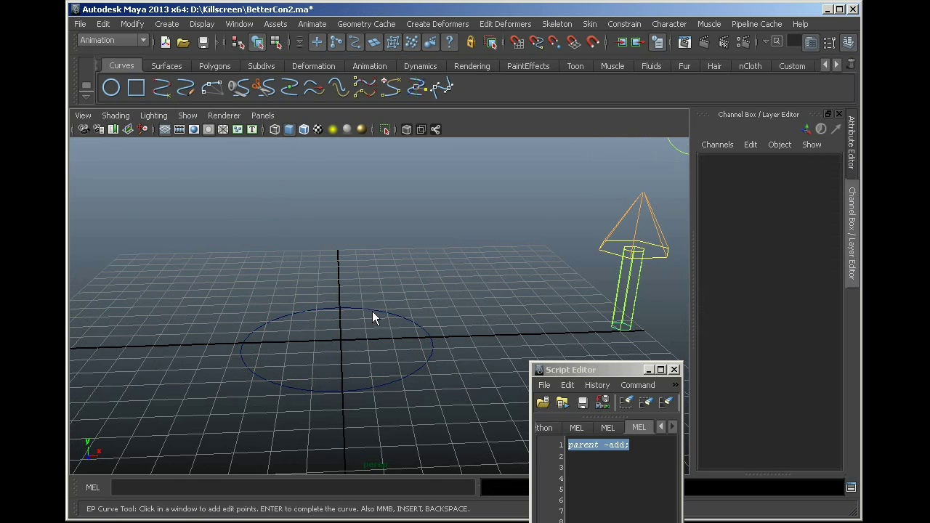
pyautogui.click(351, 338)
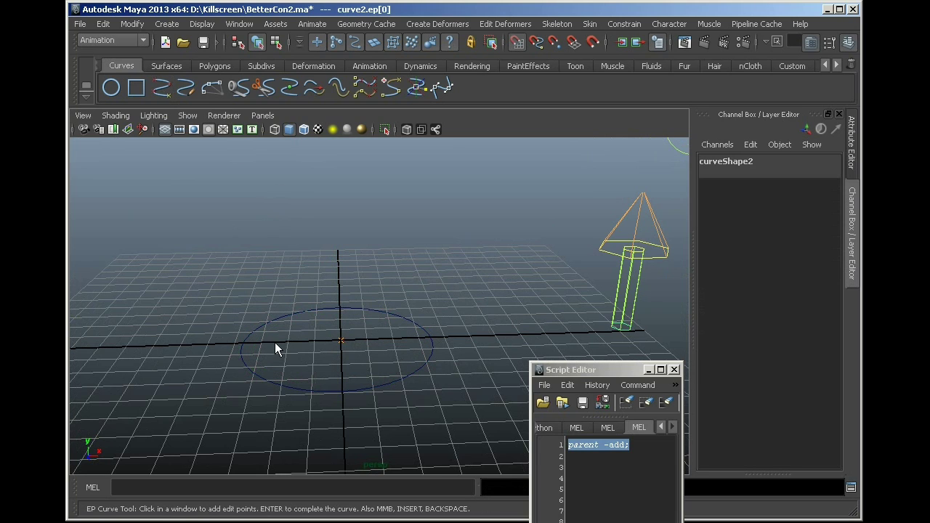
pyautogui.press('e')
pyautogui.moveTo(468, 330); pyautogui.dragTo(345, 471)
# Step: Move the new NURBS circle to the upper end of the vertical curve, snapped to X 0, Y 4, Z 0
pyautogui.click(430, 338)
pyautogui.press('w')
pyautogui.keyDown('alt'); pyautogui.moveTo(407, 338); pyautogui.dragTo(426, 333); pyautogui.keyUp('alt')
pyautogui.moveTo(366, 368); pyautogui.dragTo(267, 363)
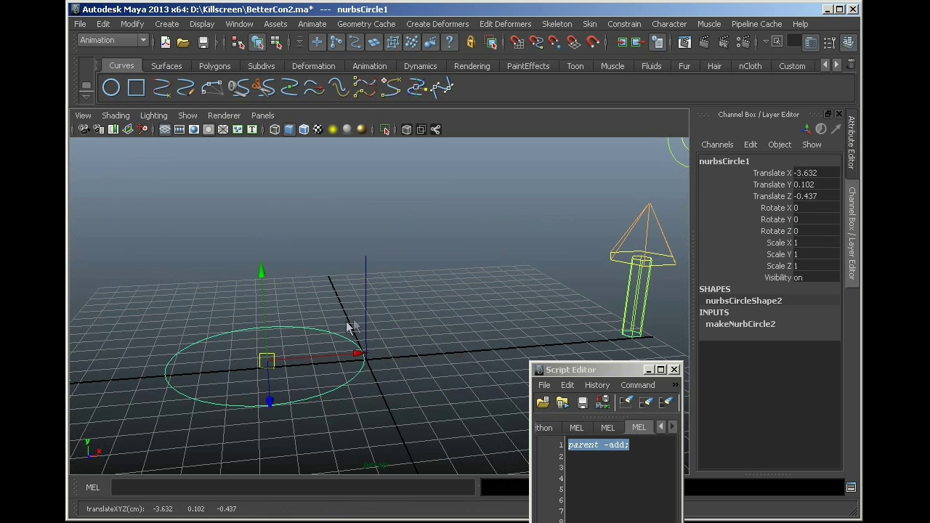
pyautogui.press('x')
pyautogui.moveTo(359, 307); pyautogui.dragTo(375, 211, button='middle')
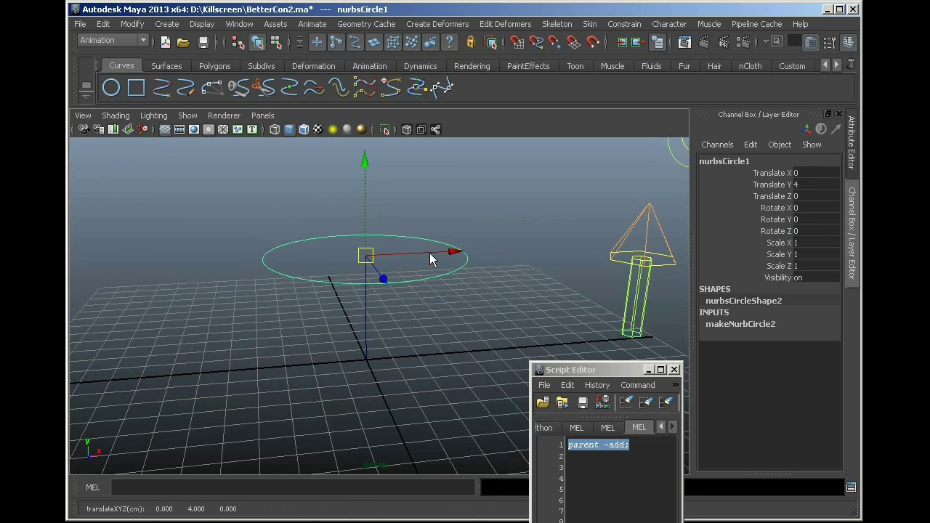
# Step: Scale the circle down uniformly to about 0.374
pyautogui.press('r')
pyautogui.moveTo(501, 264); pyautogui.dragTo(424, 289, button='middle')
pyautogui.keyDown('alt'); pyautogui.moveTo(402, 320); pyautogui.dragTo(385, 307); pyautogui.keyUp('alt')
pyautogui.keyDown('alt'); pyautogui.moveTo(385, 307); pyautogui.dragTo(431, 305, button='right'); pyautogui.keyUp('alt')
pyautogui.press('w')
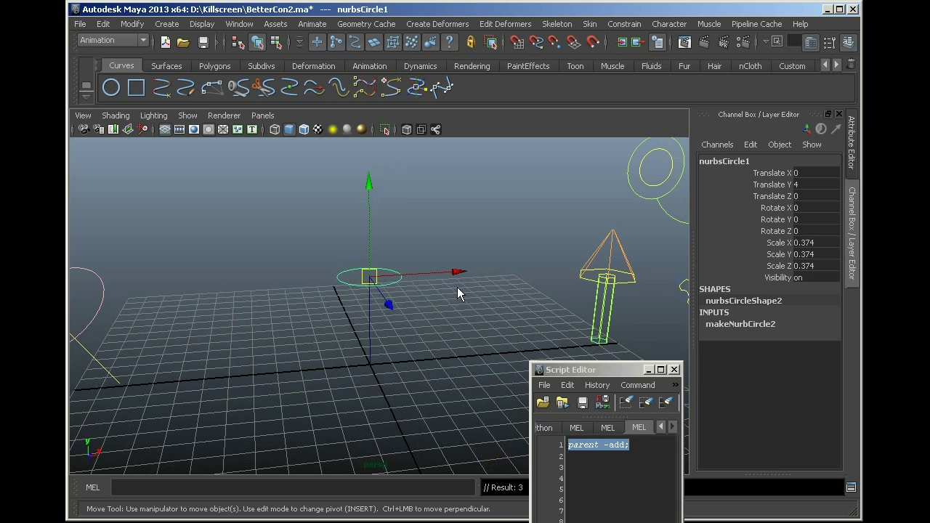
# Step: Freeze the transformations of the circle and the vertical curve, and delete the circle's construction history
pyautogui.keyDown('alt'); pyautogui.moveTo(400, 305); pyautogui.dragTo(402, 320, button='right'); pyautogui.keyUp('alt')
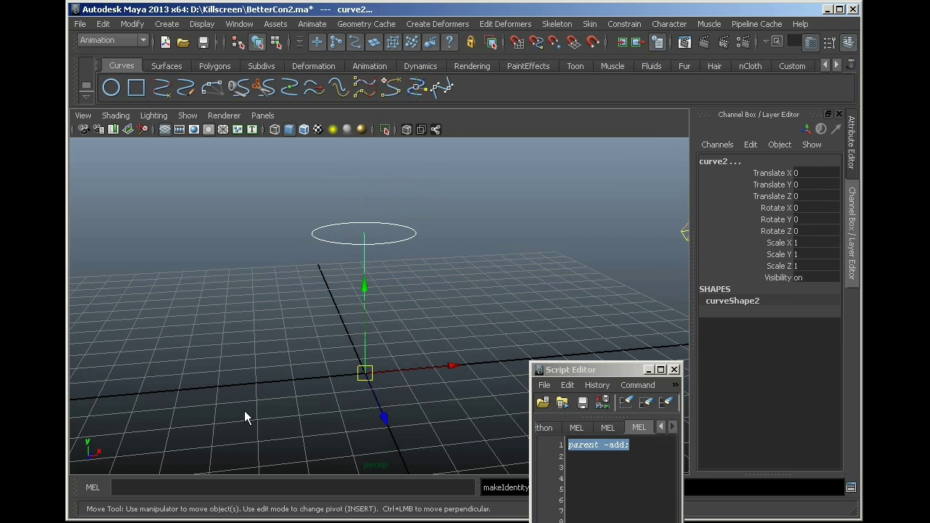
pyautogui.click(415, 221)
pyautogui.click(416, 231)
pyautogui.click(365, 334)
pyautogui.hotkey('ctrl', 'z')
pyautogui.keyDown('shift'); pyautogui.click(365, 299); pyautogui.keyUp('shift')
pyautogui.keyDown('shift'); pyautogui.click(369, 264); pyautogui.keyUp('shift')
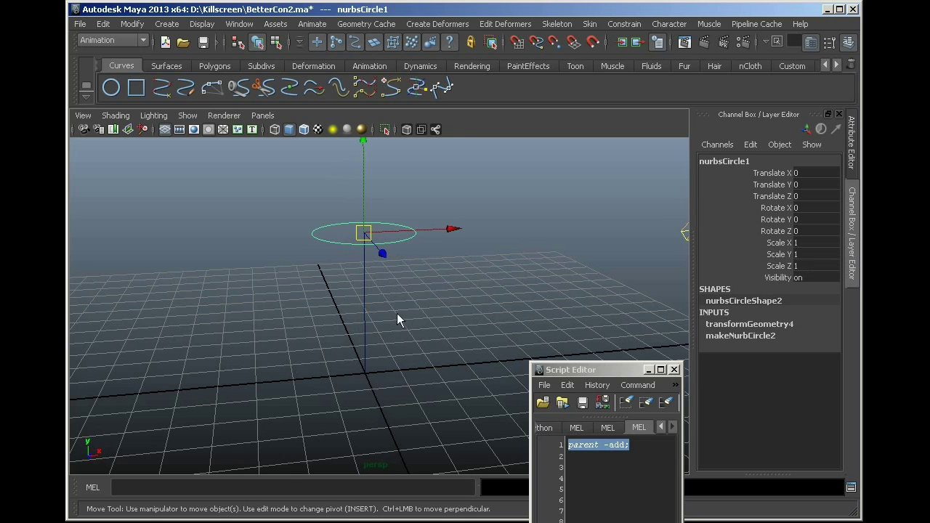
pyautogui.click(405, 322)
pyautogui.click(396, 242)
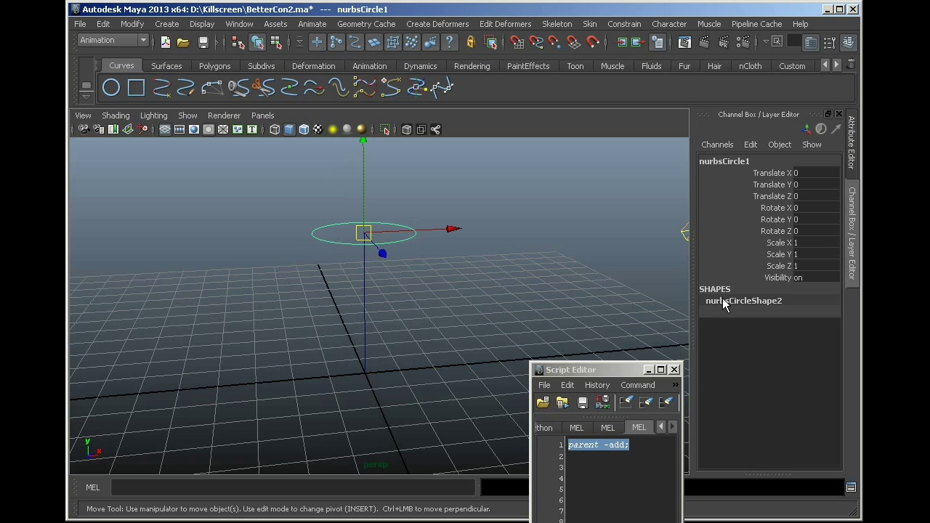
# Step: Parent the circle's shape node under the vertical curve's transform by writing and running the MEL command "parent -r -s;"
pyautogui.press('Down')
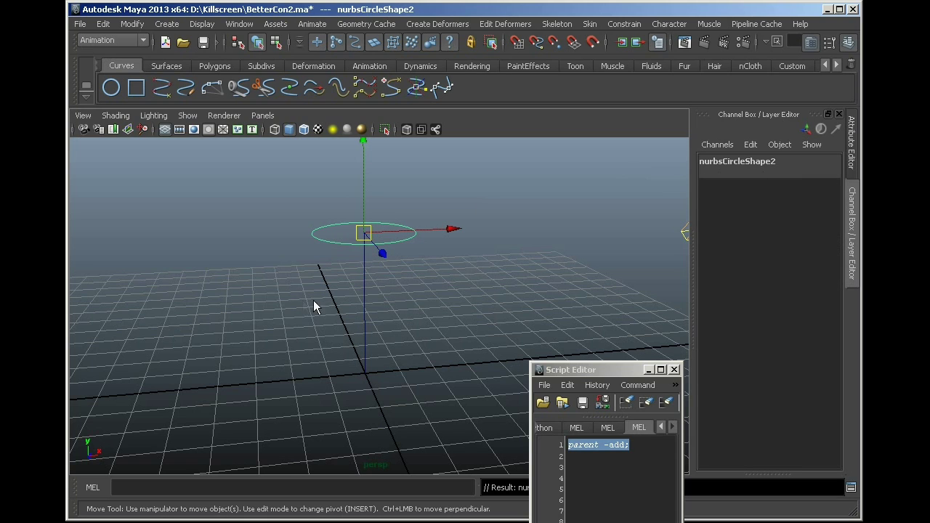
pyautogui.click(365, 284)
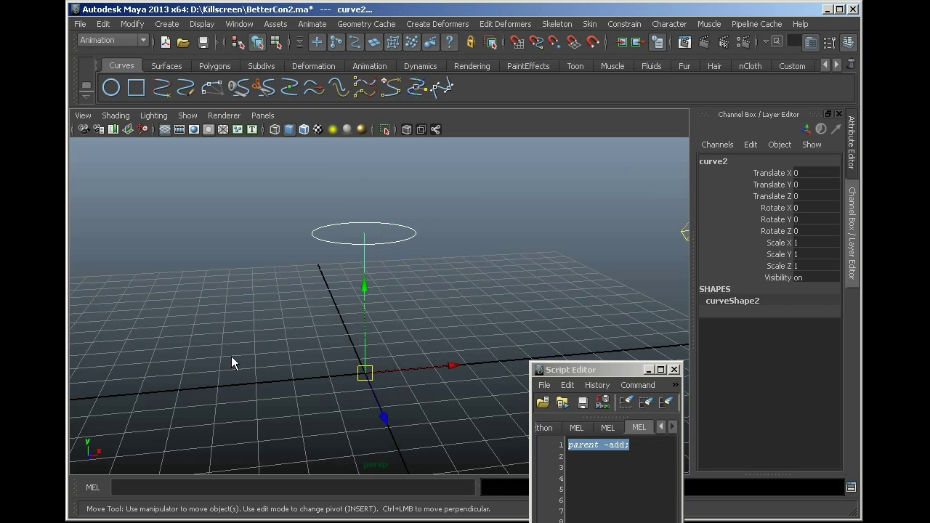
pyautogui.click(613, 470)
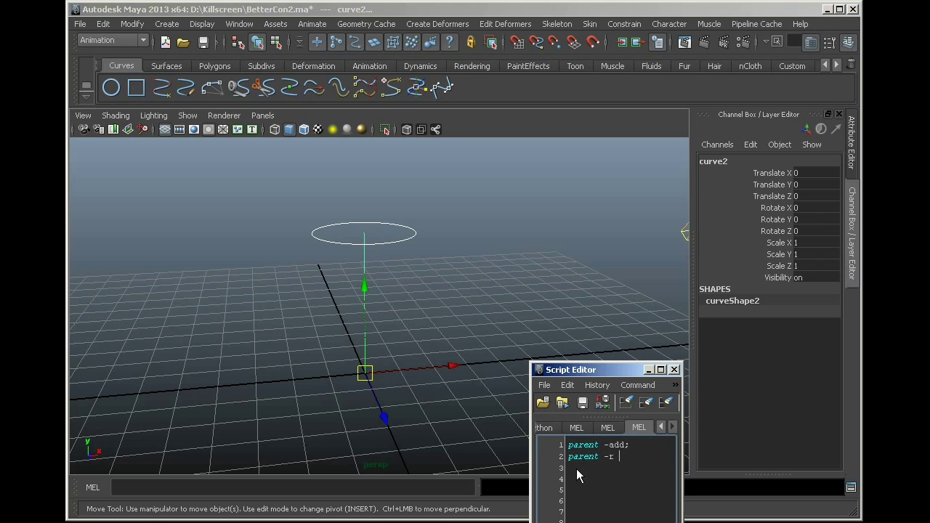
pyautogui.write('-s;')
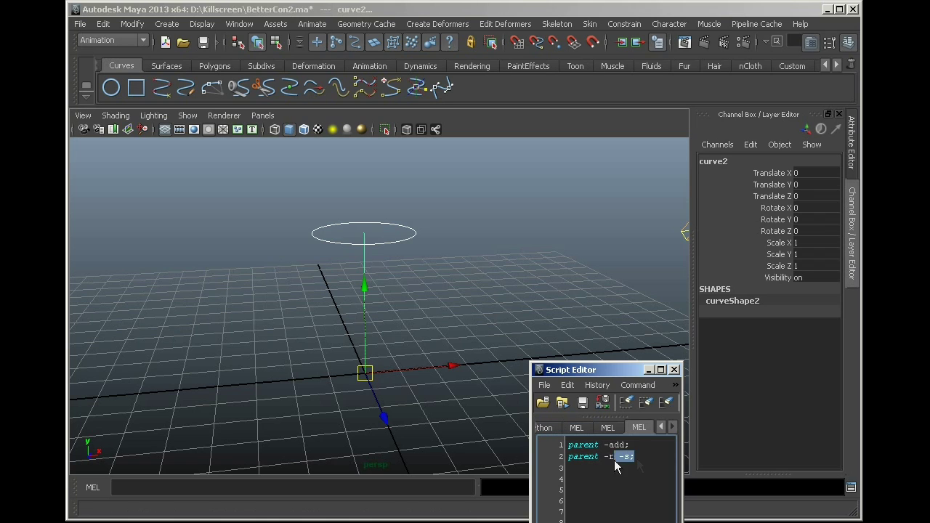
pyautogui.moveTo(644, 454); pyautogui.dragTo(545, 462)
pyautogui.hotkey('ctrl', 'Return')
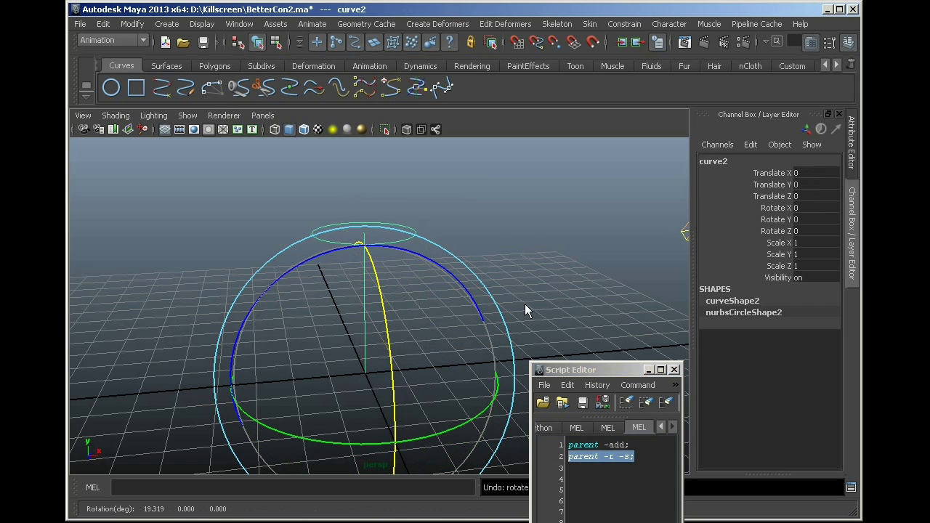
# Step: Rename the combined curve's two shape nodes, curveShape2 to golf and nurbsCircleShape2 to tee
pyautogui.doubleClick(756, 303)
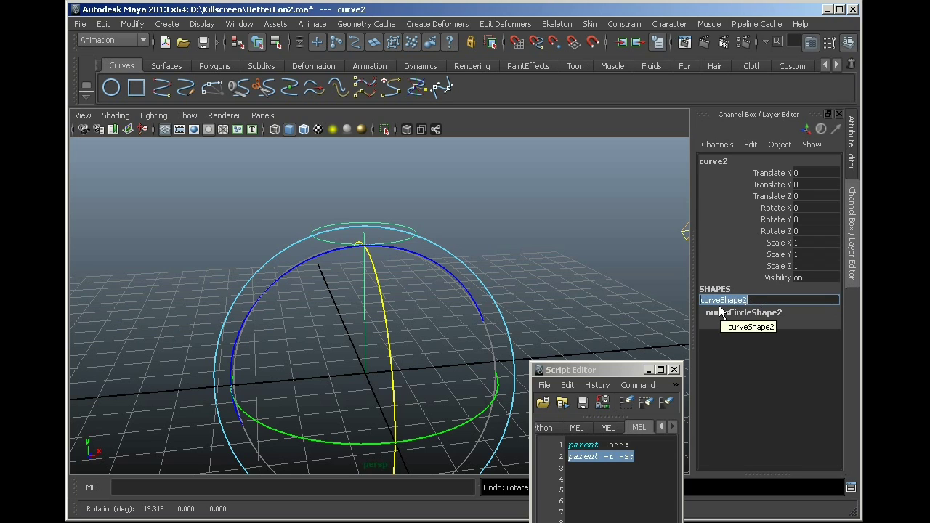
pyautogui.write('golf')
pyautogui.press('Return')
pyautogui.doubleClick(747, 313)
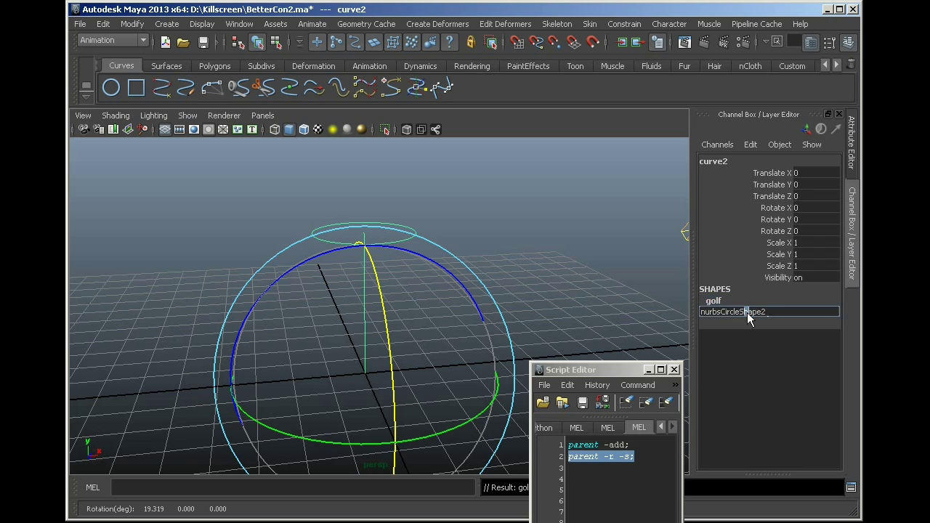
pyautogui.write('tee')
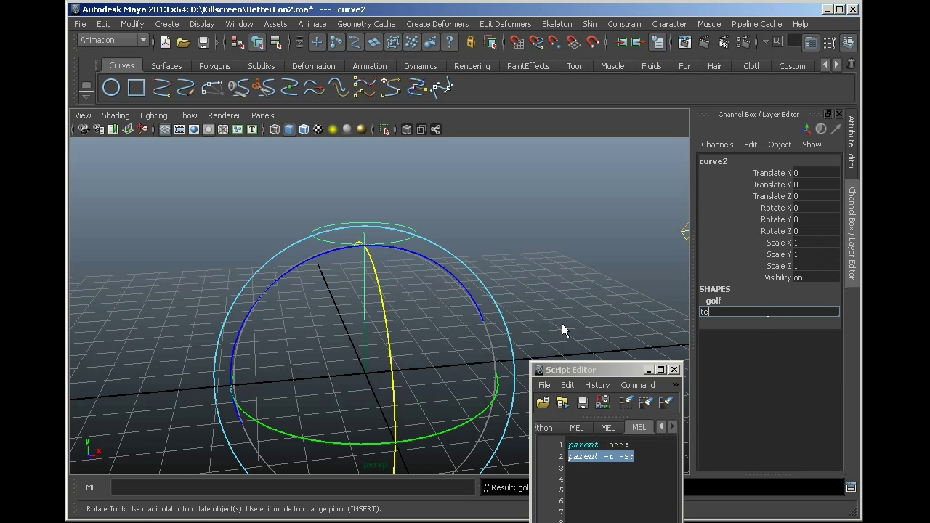
pyautogui.press('Return')
# Step: Delete the leftover empty nurbsCircle1 transform through the Outliner and reselect curve2
pyautogui.click(482, 249)
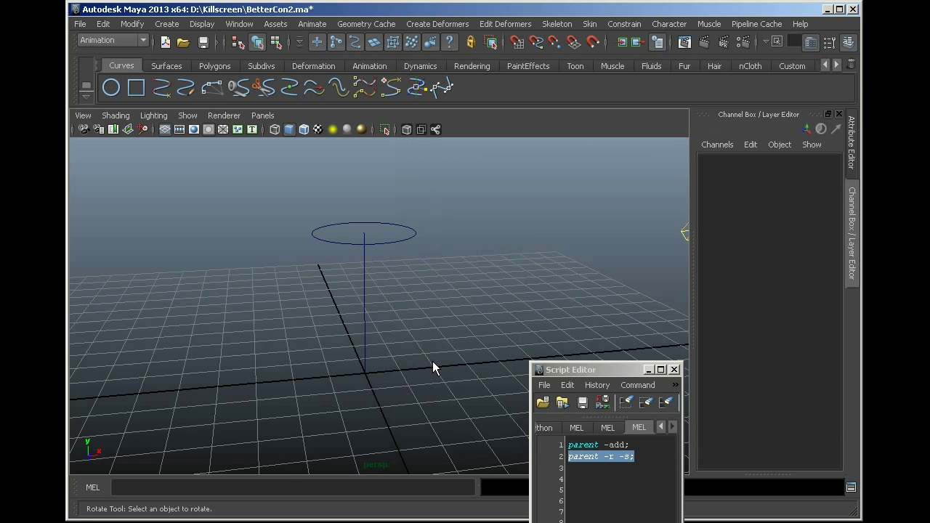
pyautogui.hotkey('shift', 'o')
pyautogui.click(478, 322)
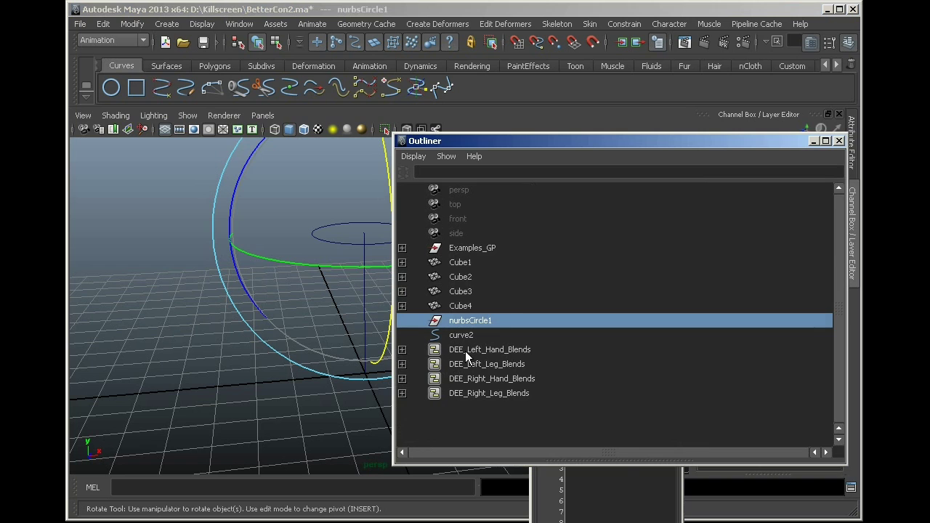
pyautogui.press('Delete')
pyautogui.click(473, 319)
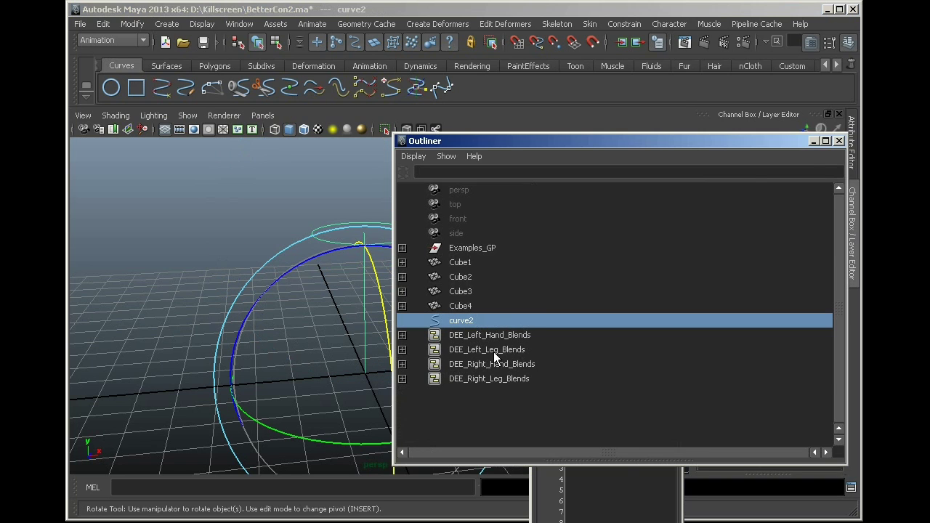
pyautogui.hotkey('shift', 'o')
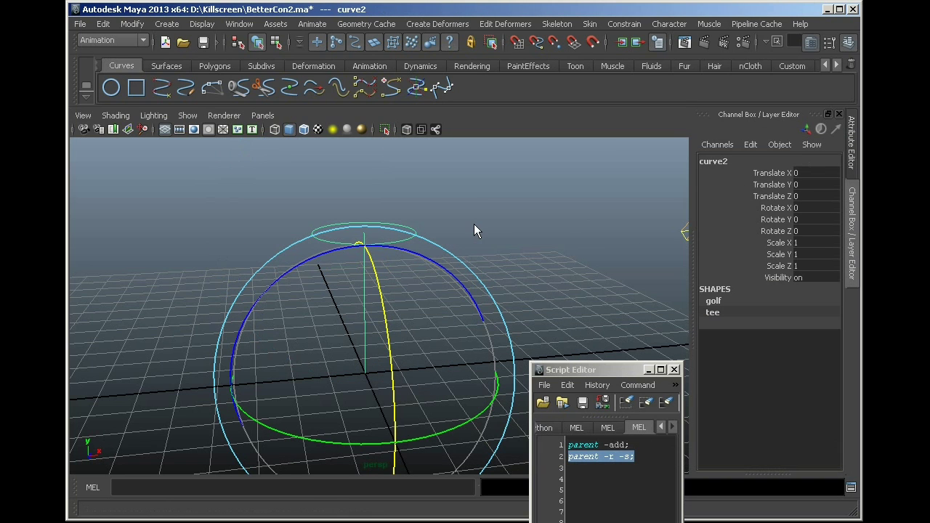
# Step: Test the combined pin-shaped control by rotating it freely, and undo the rotation
pyautogui.moveTo(312, 309); pyautogui.dragTo(402, 336)
pyautogui.hotkey('ctrl', 'z')
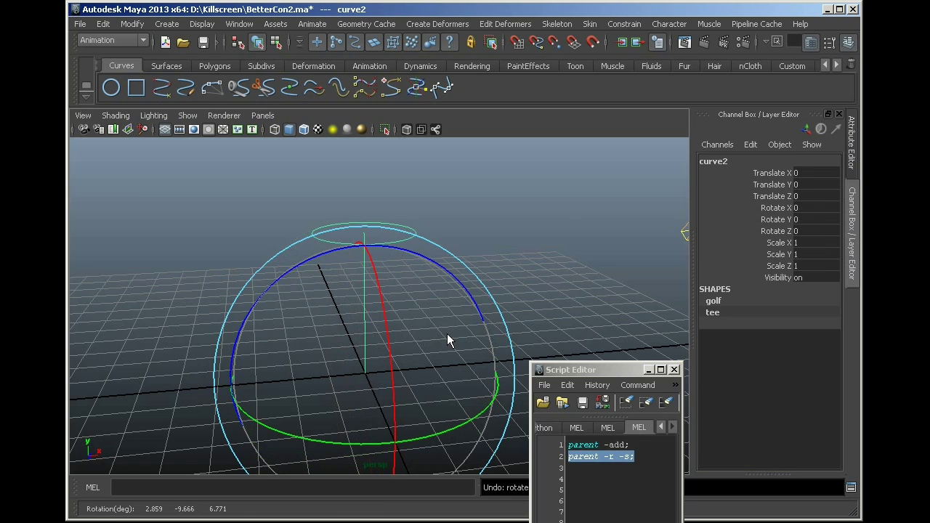
pyautogui.press('[')
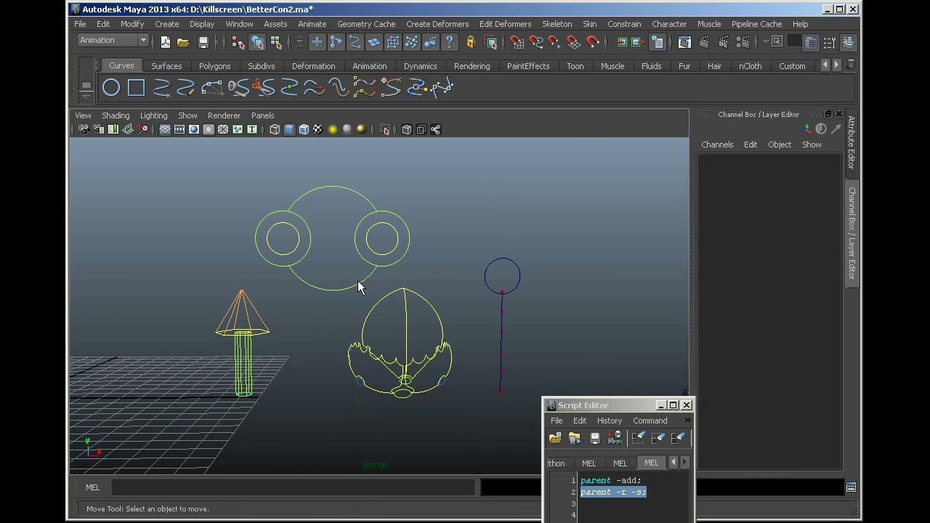
# Step: Select the DEE_look_Target eye control to inspect its list of shape nodes, undo the trial move, and deselect it
pyautogui.click(369, 278)
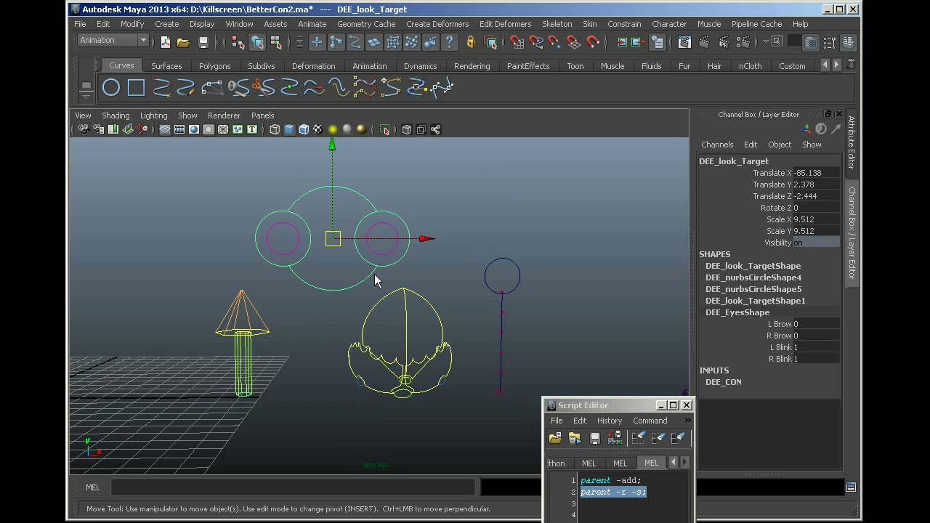
pyautogui.moveTo(356, 303); pyautogui.dragTo(356, 296, button='middle')
pyautogui.hotkey('ctrl', 'z')
pyautogui.click(349, 315)
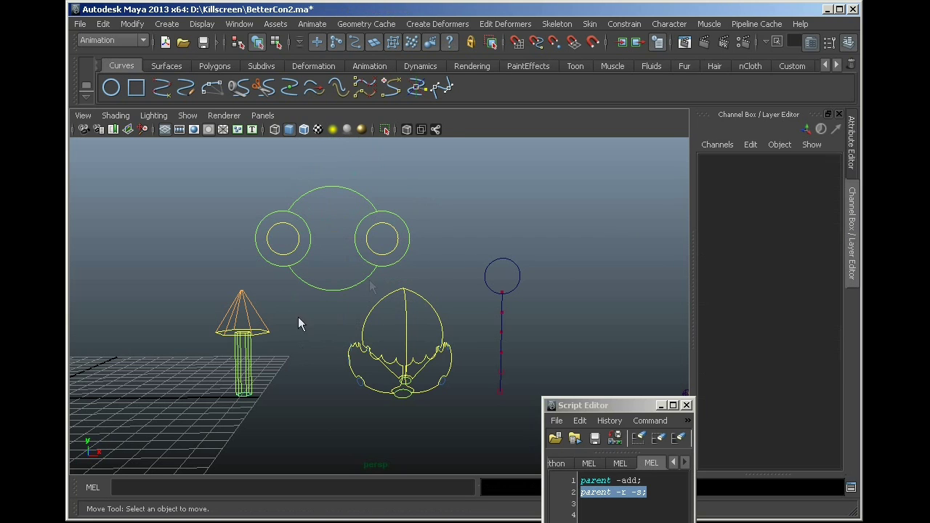
# Step: Move the cons_upper_Beak_CON control slightly up and sideways to about X 129.75, Y 0.739, Z -0.041, and deselect it
pyautogui.click(404, 312)
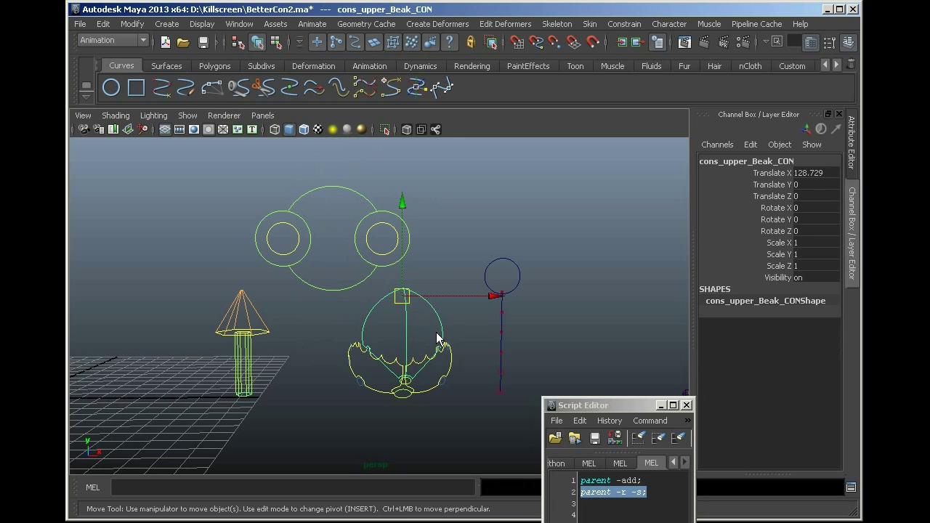
pyautogui.moveTo(438, 339); pyautogui.dragTo(467, 327, button='middle')
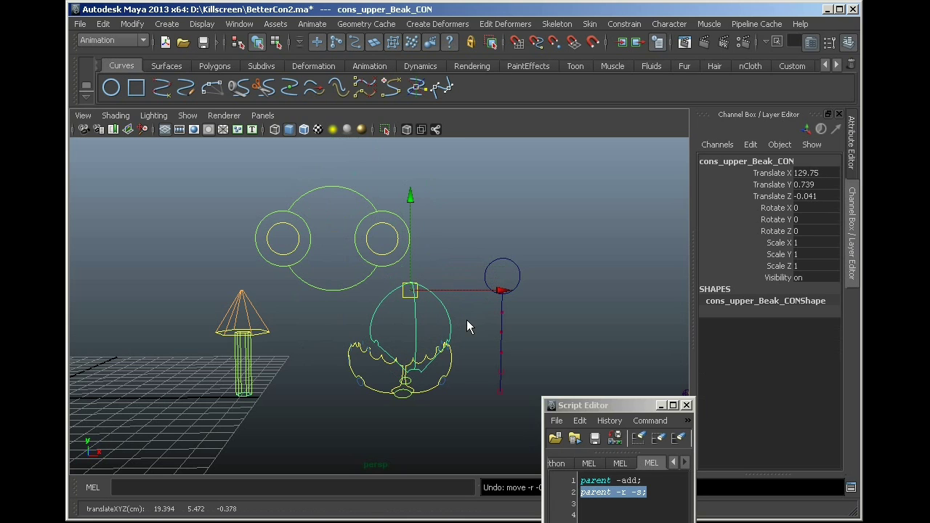
pyautogui.moveTo(659, 492); pyautogui.dragTo(581, 493)
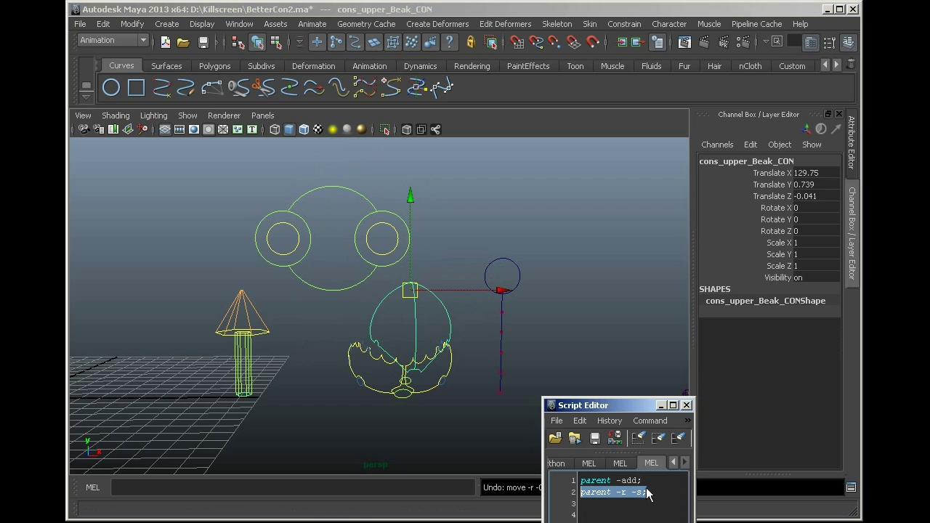
pyautogui.click(412, 429)
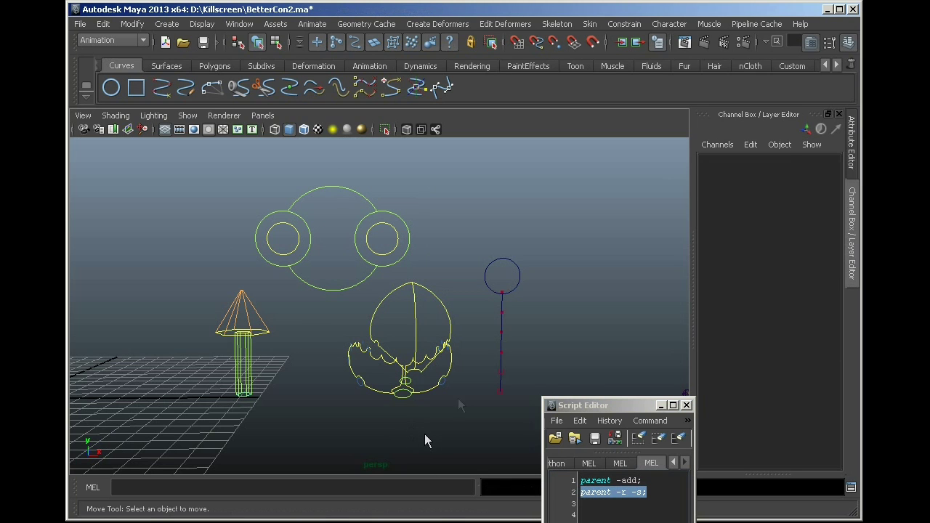
# Step: Move the cons2_nurbsCircle1 control down to about X 1.467, Y -18.587, Z -0.447, shortening its attached length curve
pyautogui.click(516, 290)
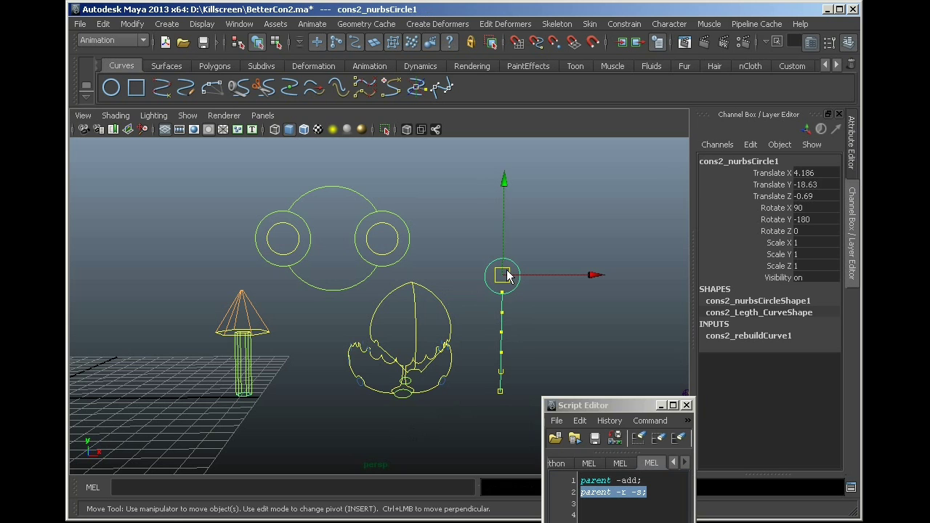
pyautogui.moveTo(505, 274); pyautogui.dragTo(505, 324)
pyautogui.press('e')
pyautogui.press('w')
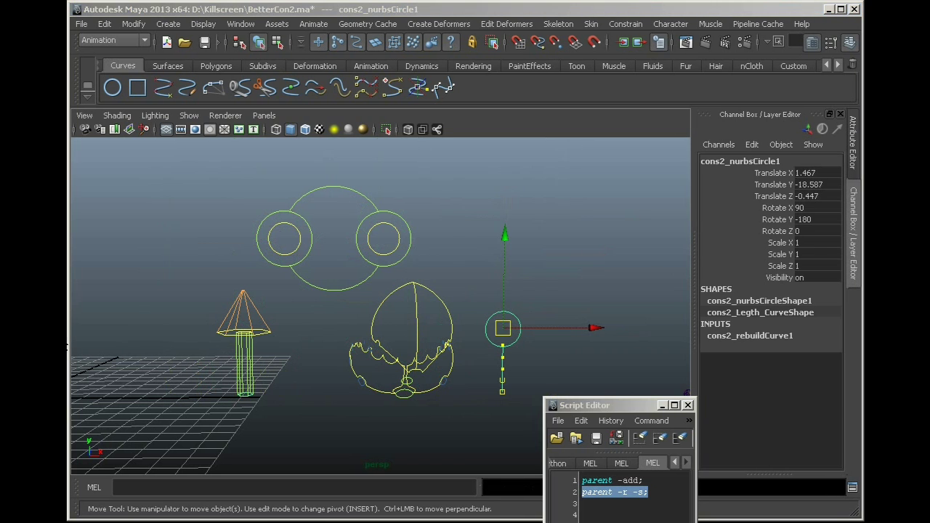
# Step: Select the Bind root joint of the middle arm chain and raise its Switch attribute to 0.79
pyautogui.click(342, 388)
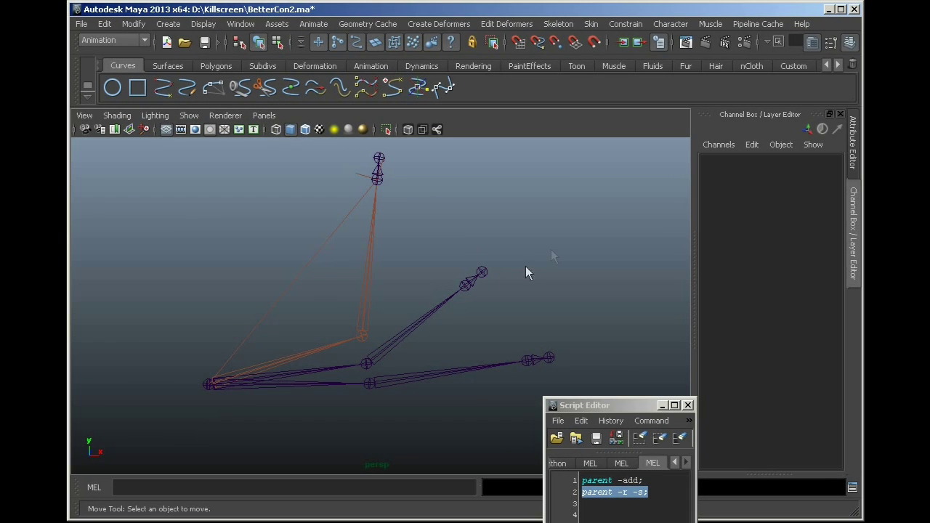
pyautogui.click(361, 364)
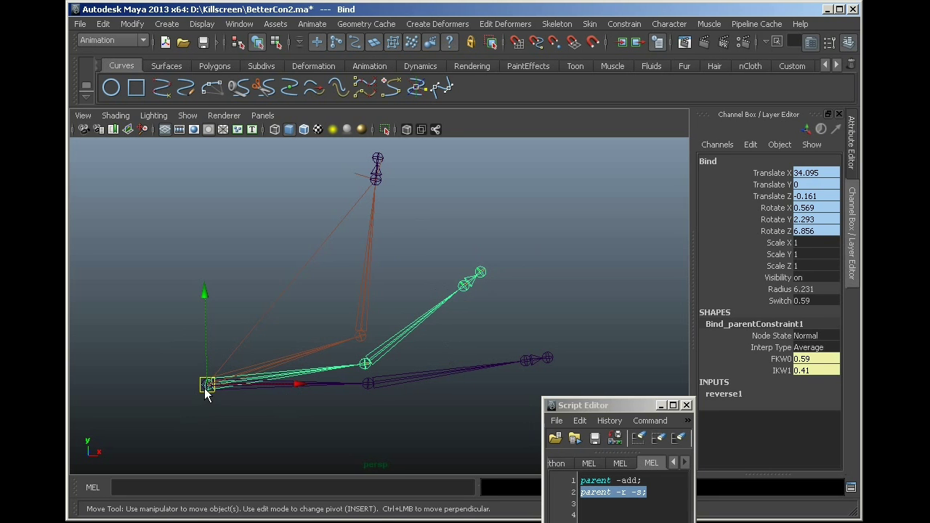
pyautogui.click(779, 300)
pyautogui.moveTo(548, 264); pyautogui.dragTo(570, 263, button='middle')
pyautogui.click(811, 298)
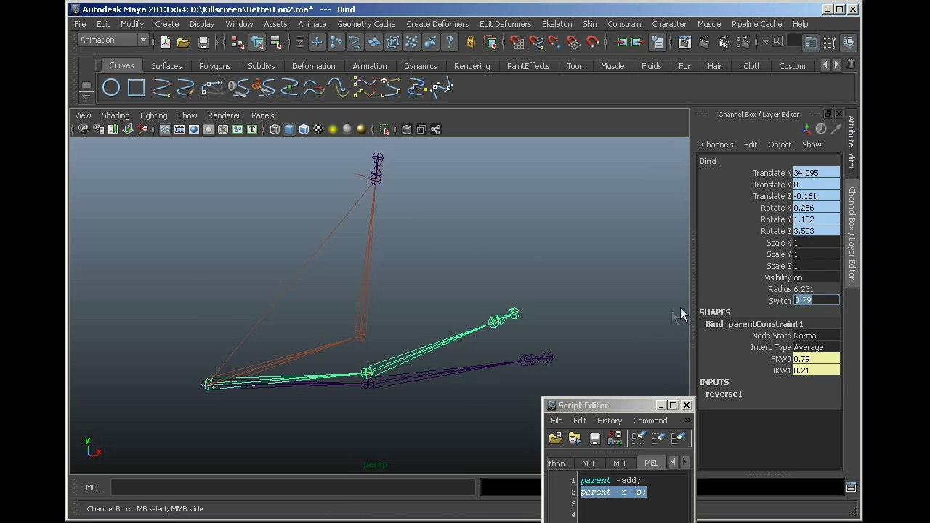
# Step: Re-pose the IK arm chain by moving its wrist IK handle, and undo the last trial changes
pyautogui.click(360, 170)
pyautogui.moveTo(377, 180); pyautogui.dragTo(427, 235)
pyautogui.moveTo(427, 242); pyautogui.dragTo(445, 191, button='middle')
pyautogui.press('z')
pyautogui.press('z')
pyautogui.press('z')
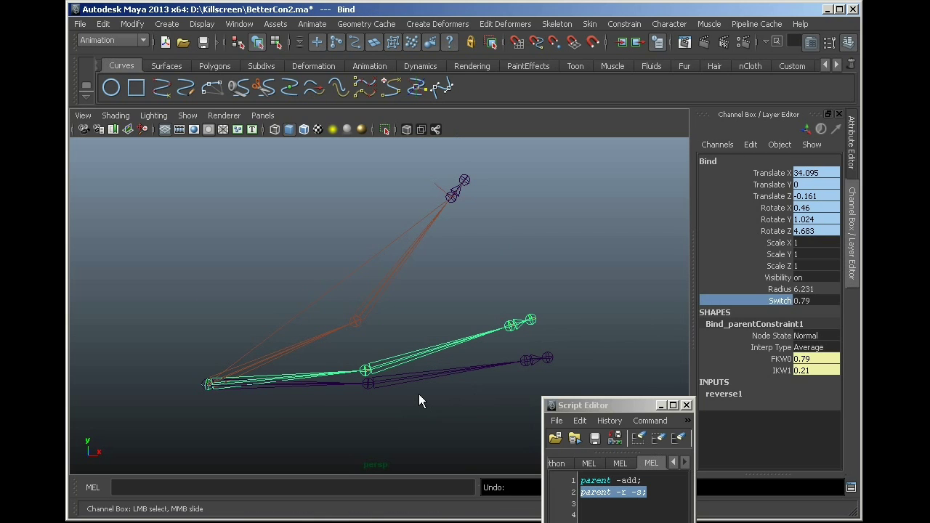
# Step: Create a locator below the arm root at about X 36.393, Y -1.226, Z -0.169, and rename its shape node to switcher
pyautogui.click(166, 23)
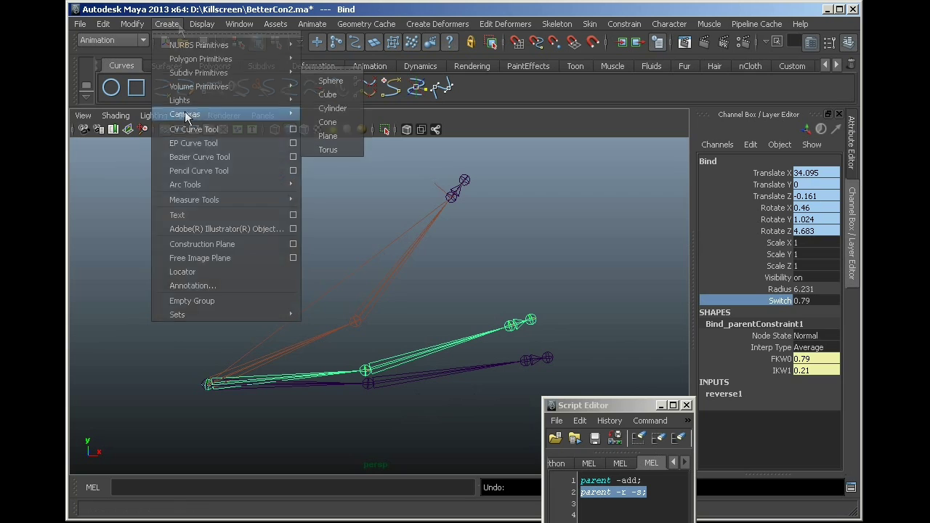
pyautogui.click(224, 275)
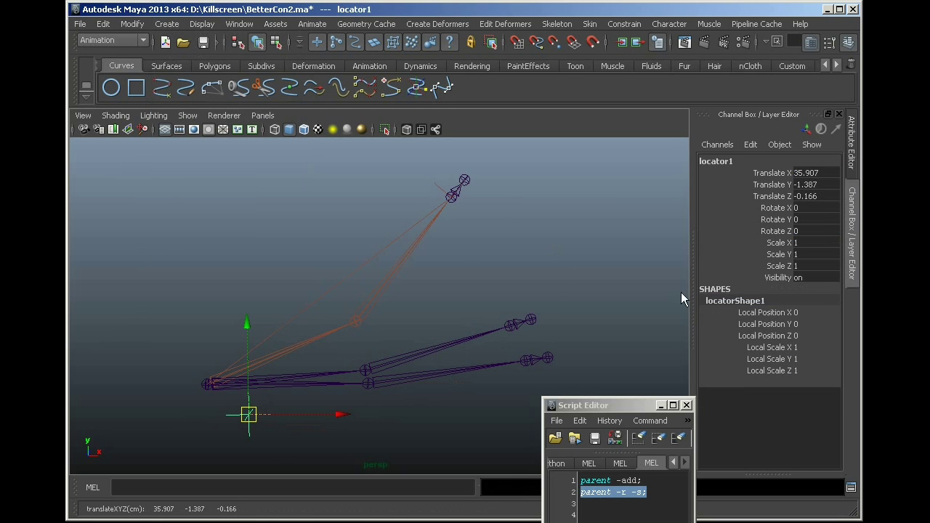
pyautogui.doubleClick(756, 300)
pyautogui.write('sw')
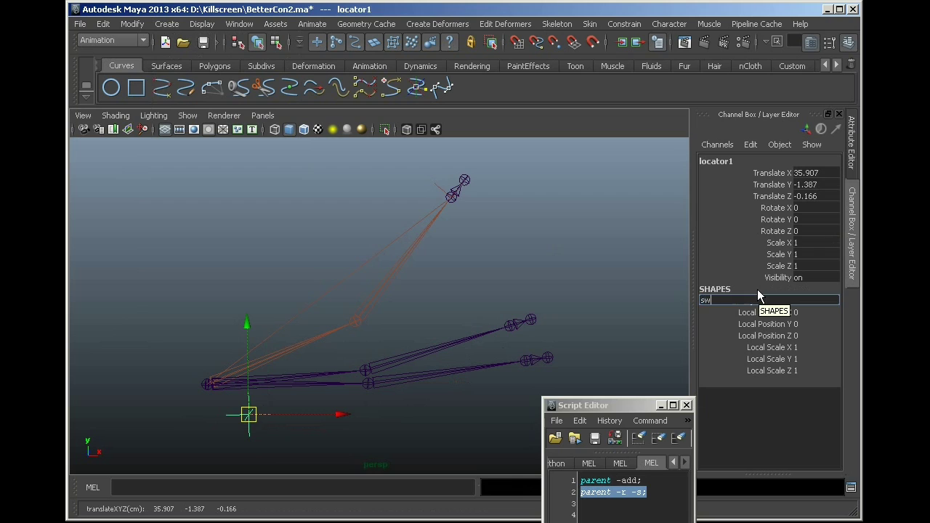
pyautogui.write('itcher')
pyautogui.press('Return')
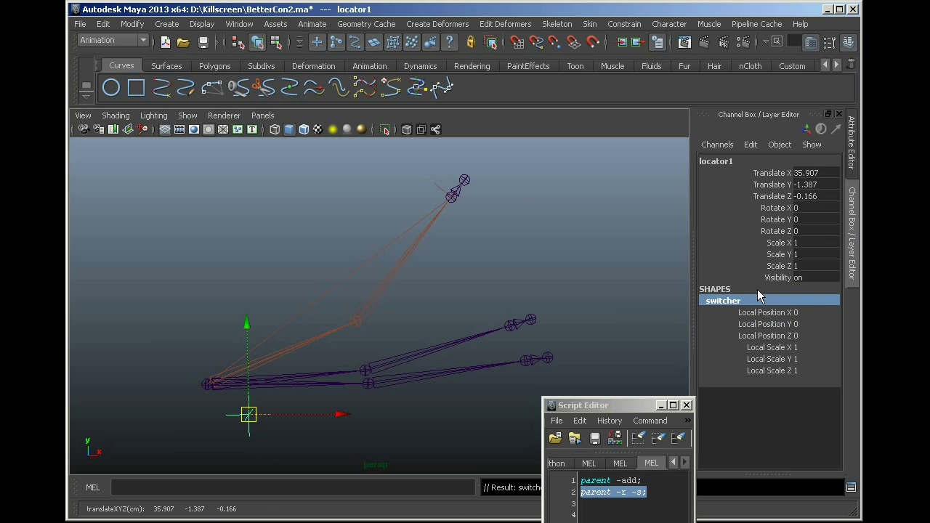
pyautogui.moveTo(250, 416); pyautogui.dragTo(261, 416)
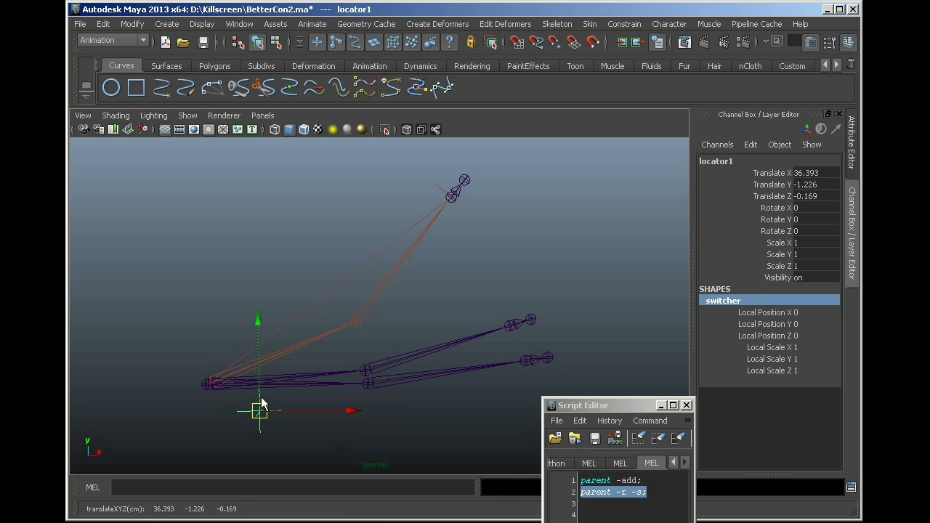
pyautogui.click(275, 428)
# Step: Add a keyable float attribute IK_FK to the locator's switcher shape, with minimum 0, maximum 1 and default 0
pyautogui.click(258, 411)
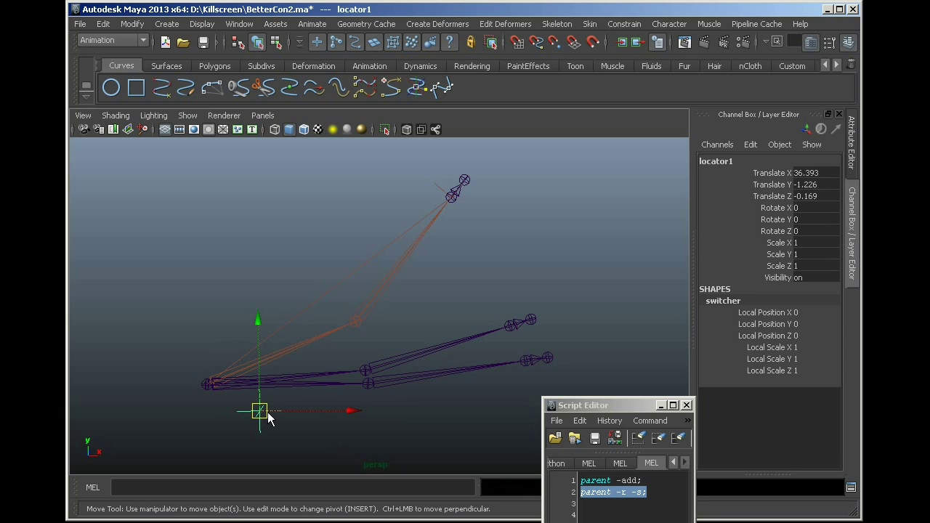
pyautogui.hotkey('ctrl', 'Return')
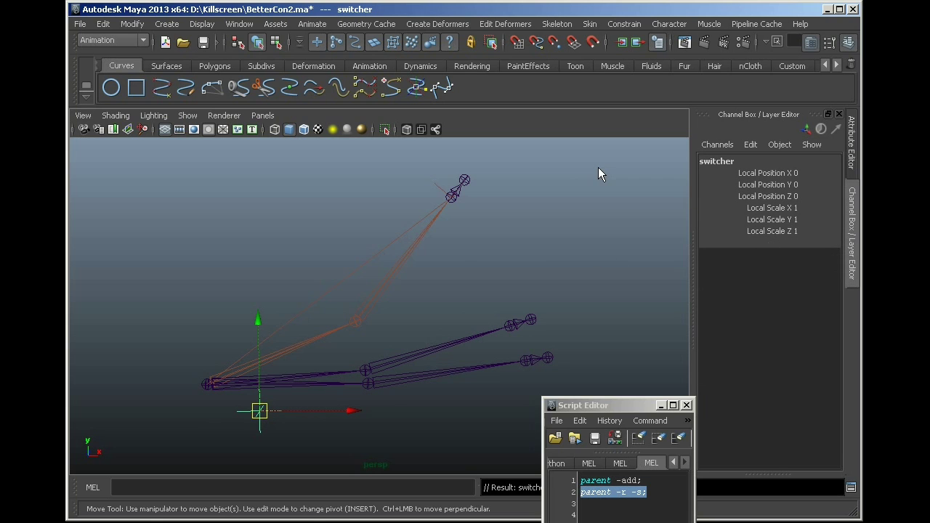
pyautogui.click(132, 24)
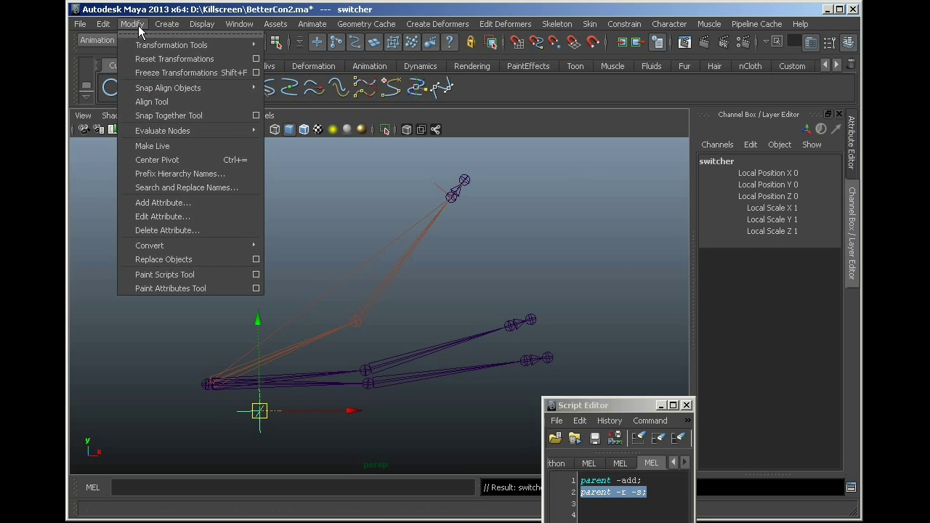
pyautogui.click(191, 203)
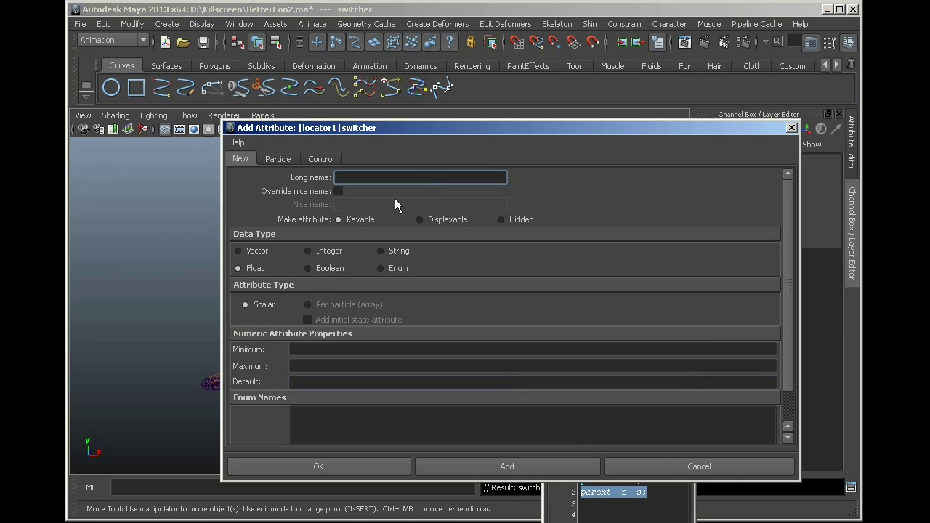
pyautogui.write('IK_FK')
pyautogui.click(311, 349)
pyautogui.write('0')
pyautogui.click(320, 367)
pyautogui.write('1')
pyautogui.click(383, 382)
pyautogui.write('0')
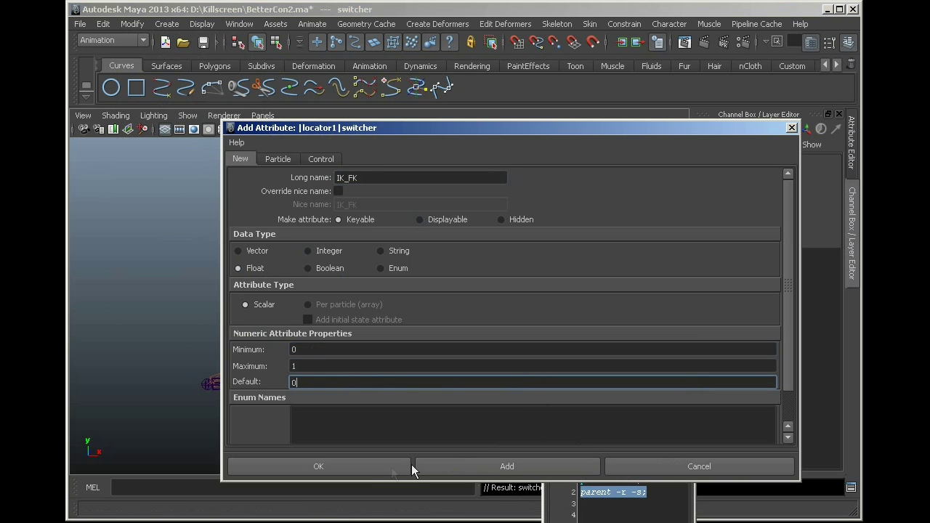
pyautogui.click(391, 468)
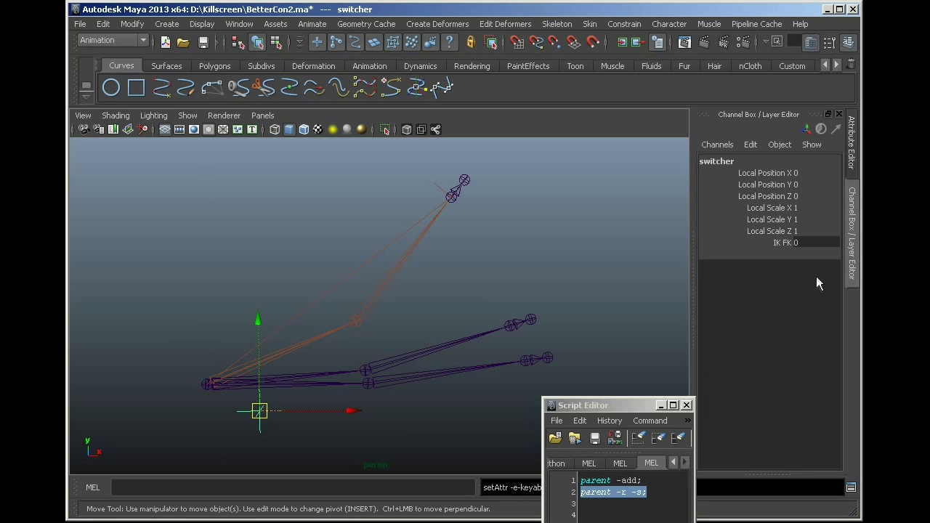
# Step: Lock and hide the switcher shape's Local Position and Local Scale channels
pyautogui.moveTo(767, 173); pyautogui.dragTo(776, 231)
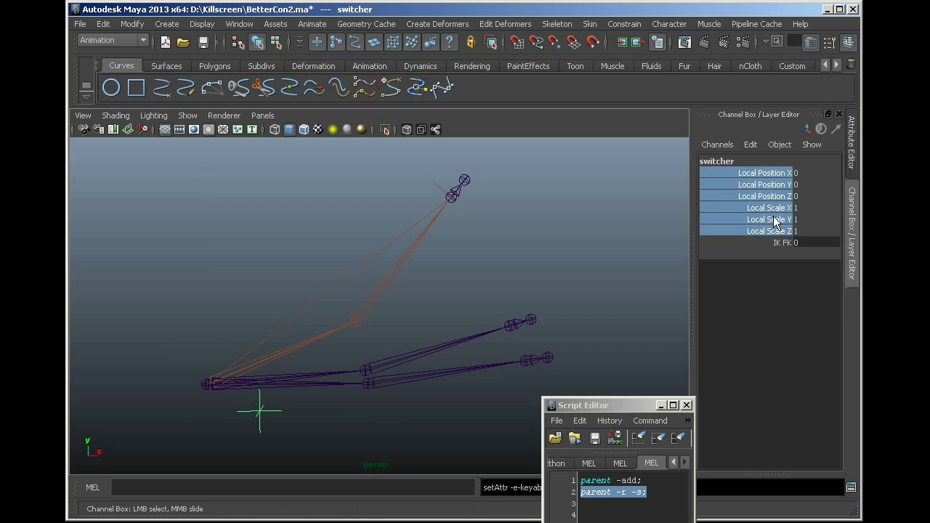
pyautogui.rightClick(772, 211)
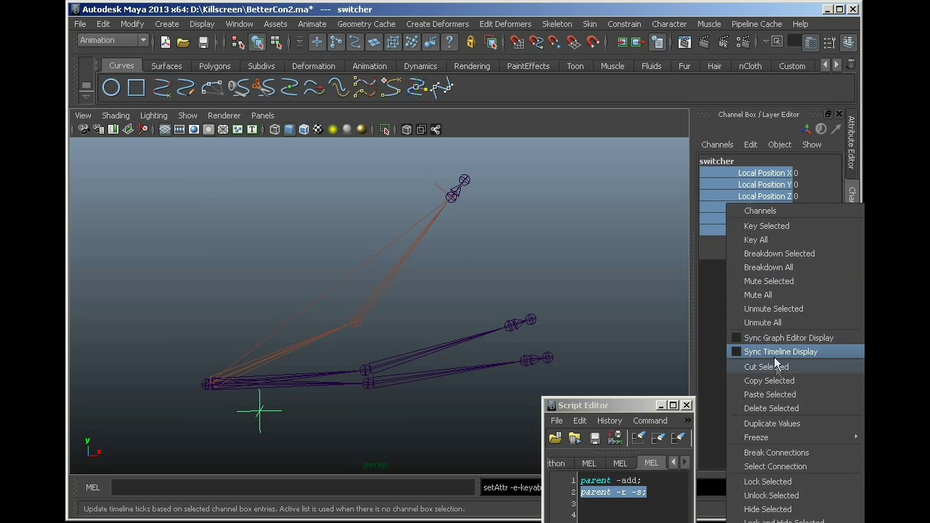
pyautogui.click(785, 520)
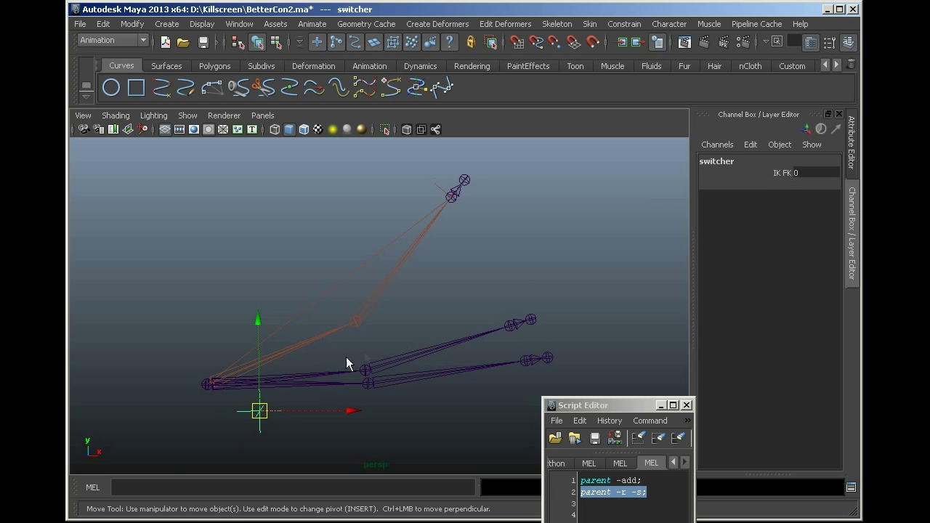
# Step: Connect the switcher shape's IK_FK output to the Switch attribute of the Bind root joint in the Connection Editor
pyautogui.moveTo(349, 475); pyautogui.dragTo(532, 263)
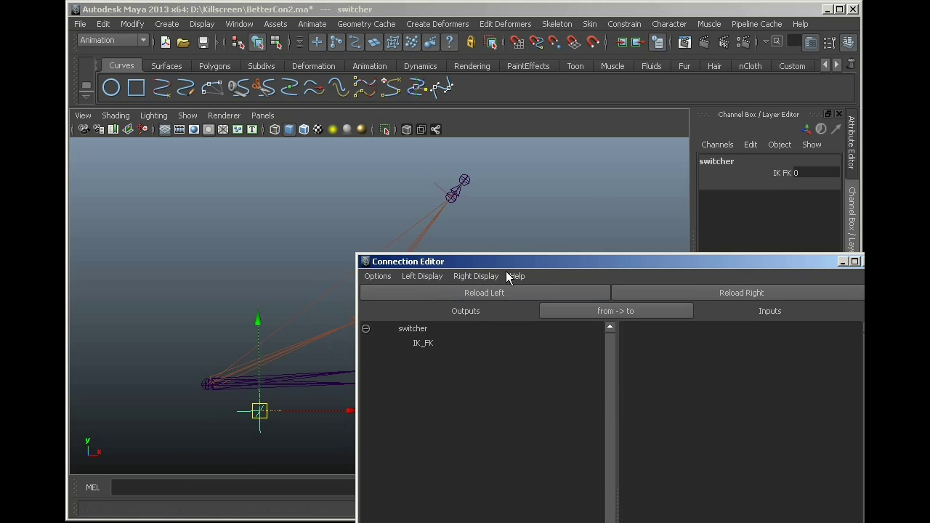
pyautogui.click(246, 380)
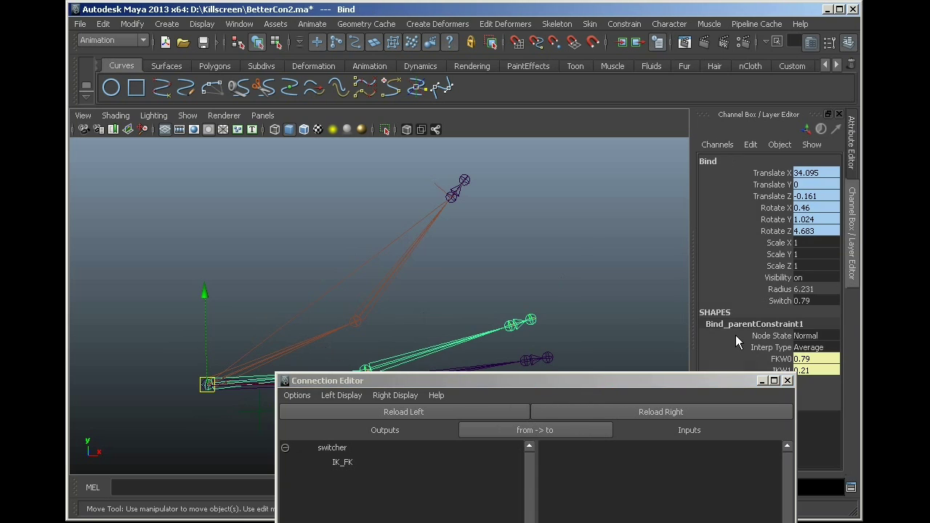
pyautogui.moveTo(675, 388); pyautogui.dragTo(713, 168)
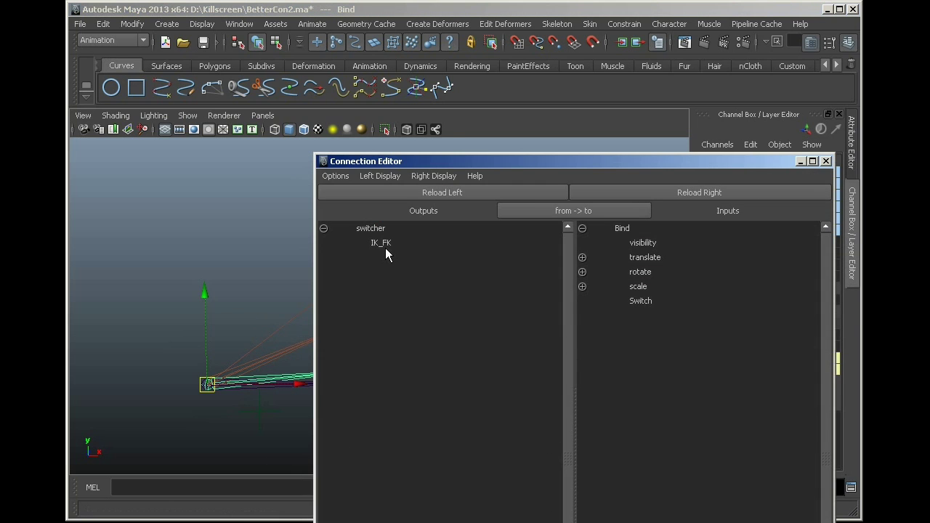
pyautogui.click(385, 243)
pyautogui.click(647, 301)
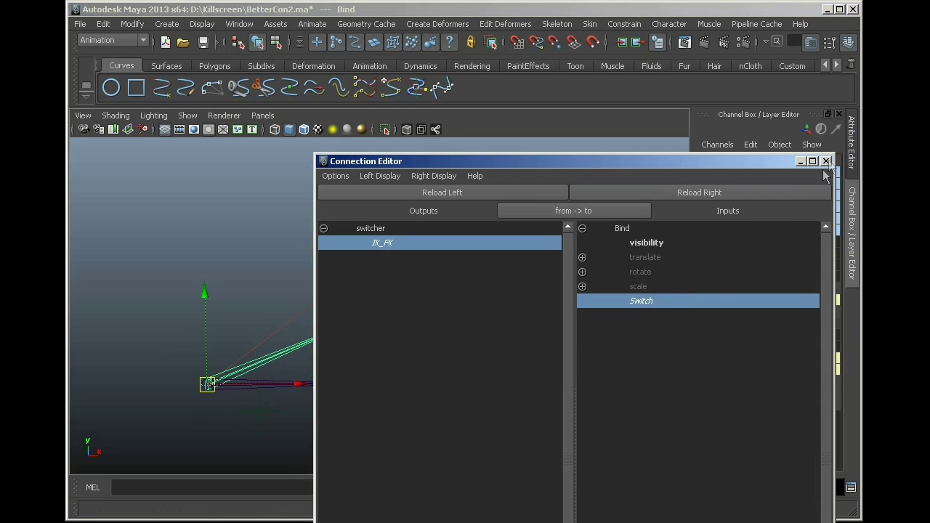
pyautogui.click(826, 160)
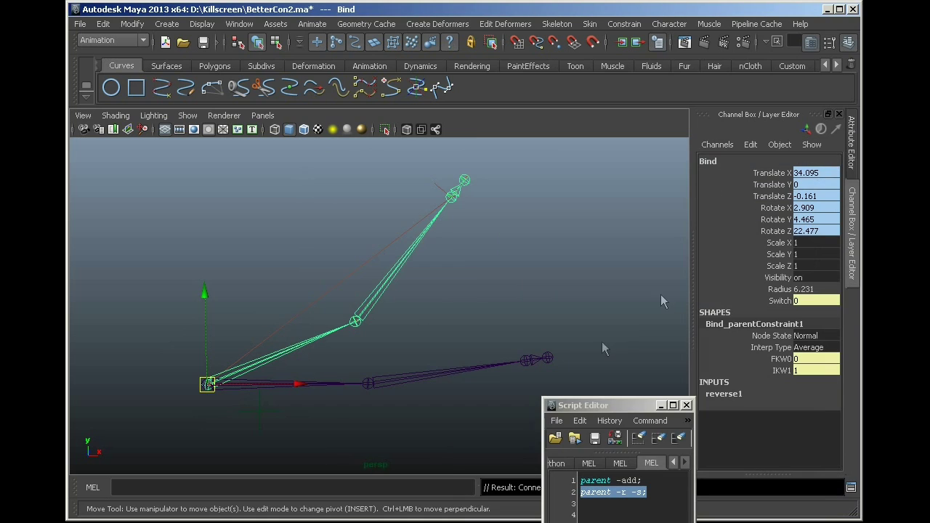
# Step: Set the locator's IK FK attribute to 0.5 to blend the bind arm between the IK and FK chains
pyautogui.click(283, 409)
pyautogui.click(779, 311)
pyautogui.moveTo(451, 296); pyautogui.dragTo(498, 297, button='middle')
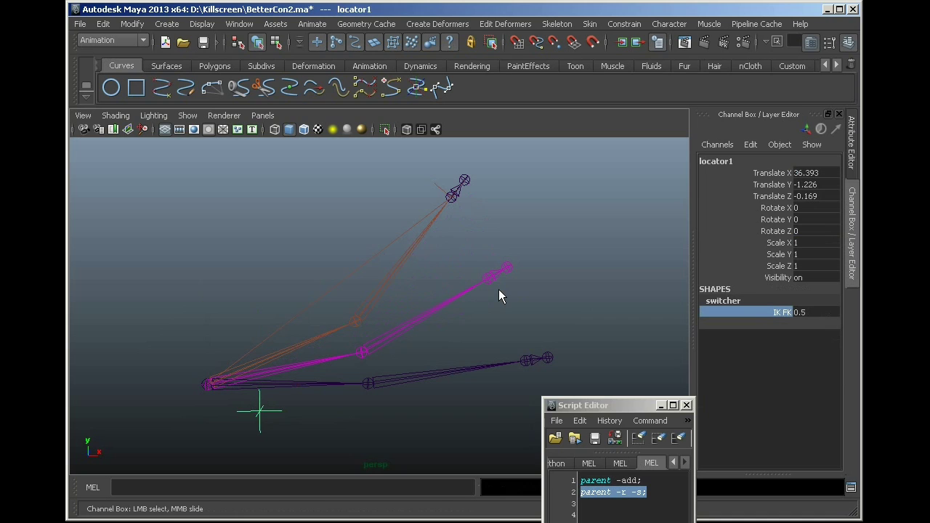
# Step: Instance the switcher shape onto the wrist IK handle by writing and running parent -add -s; in the Script Editor
pyautogui.click(374, 394)
pyautogui.click(279, 412)
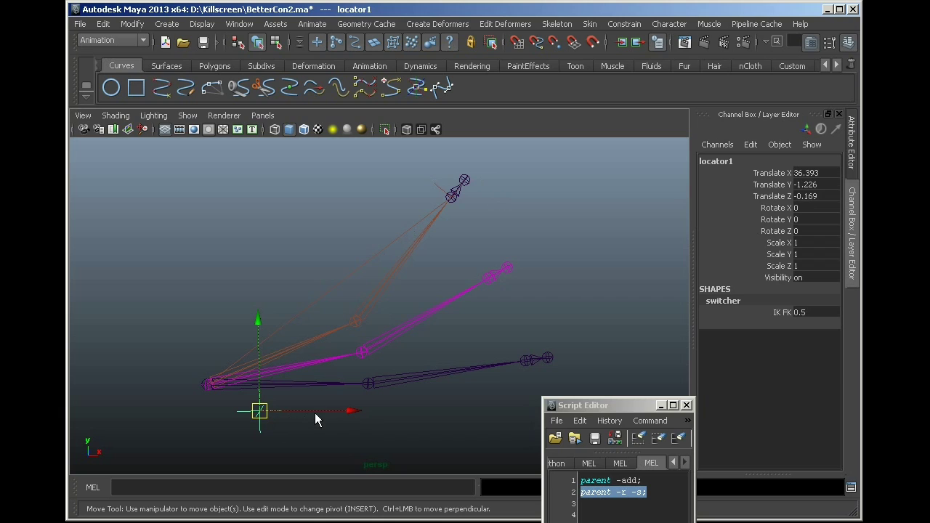
pyautogui.hotkey('ctrl', 'Return')
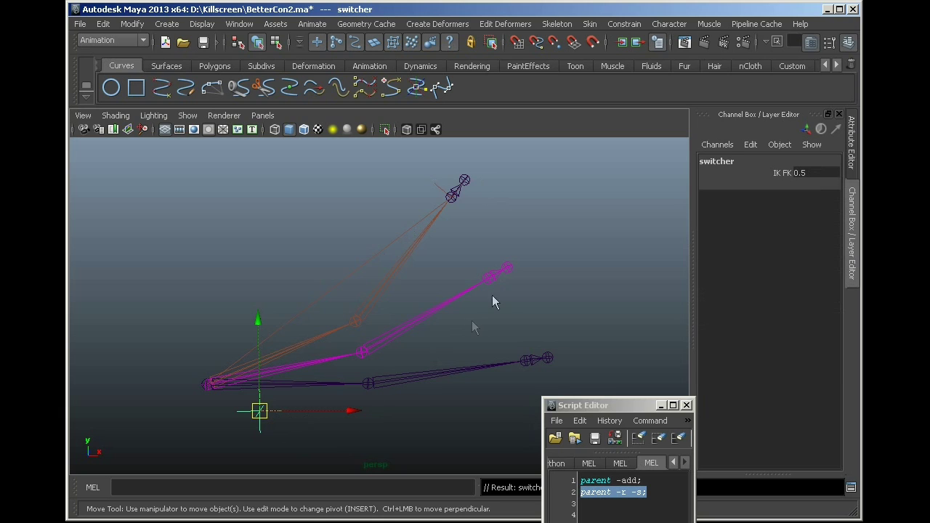
pyautogui.click(442, 189)
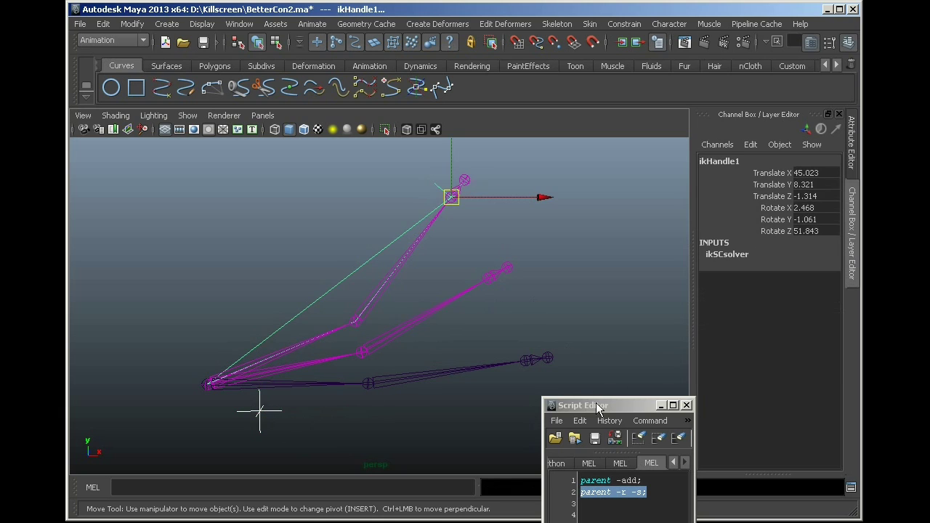
pyautogui.moveTo(599, 404); pyautogui.dragTo(598, 336)
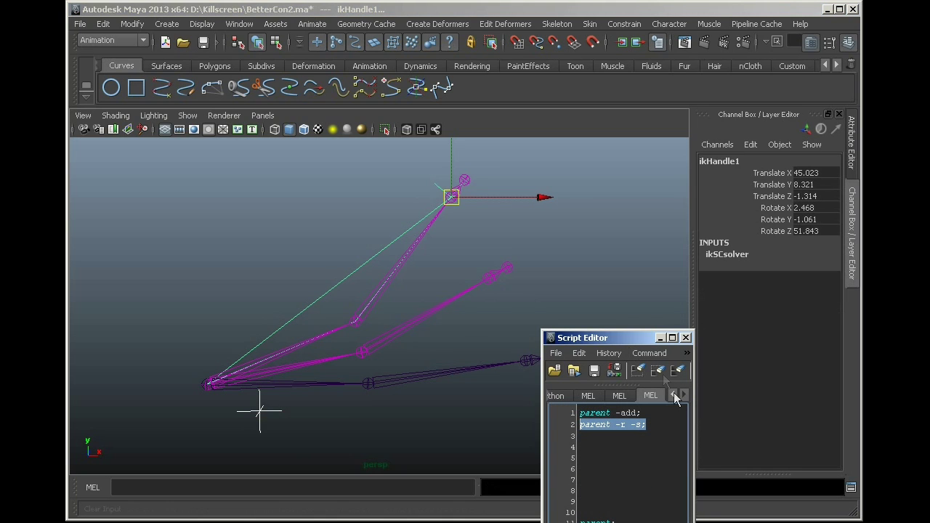
pyautogui.click(658, 425)
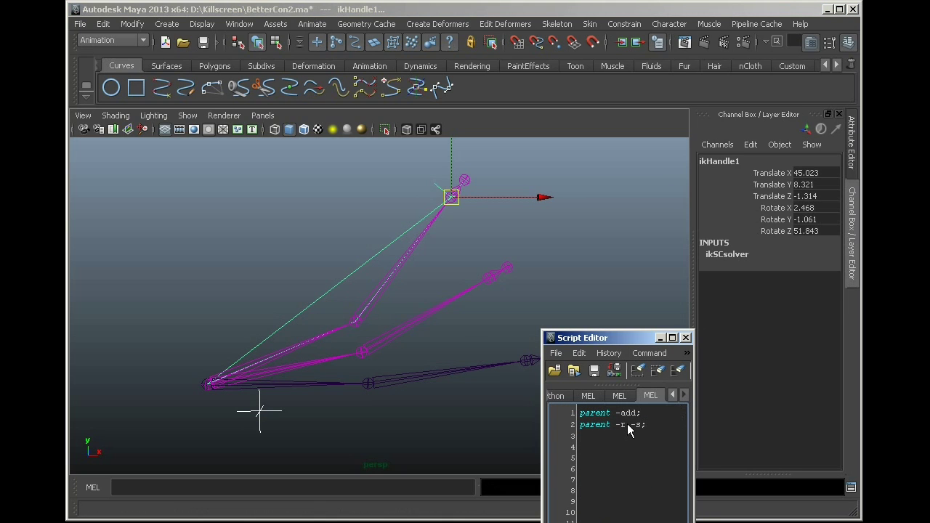
pyautogui.press('Return')
pyautogui.write('parent -add -s;')
pyautogui.moveTo(660, 438); pyautogui.dragTo(569, 432)
pyautogui.hotkey('ctrl', 'Return')
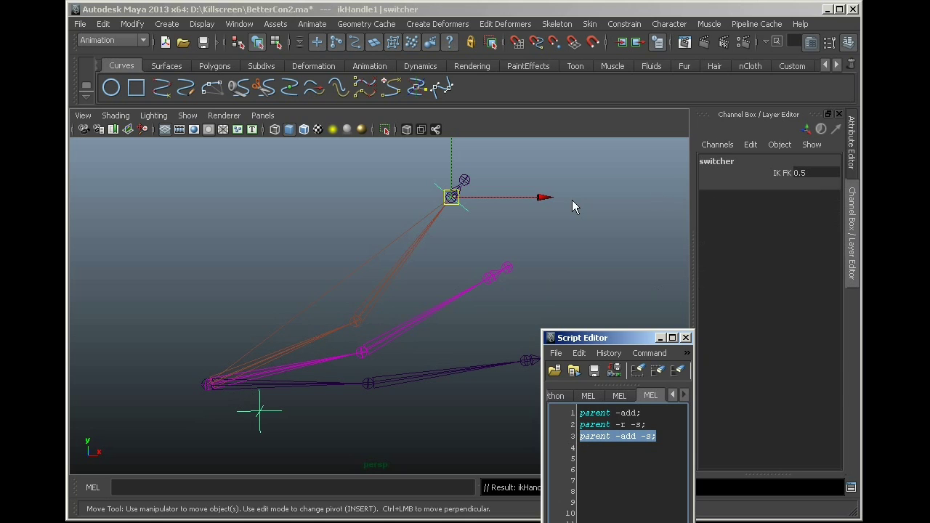
# Step: Add the switcher shape to the wrist joints (joint3) of the Bind and FK chains
pyautogui.keyDown('shift'); pyautogui.click(498, 273); pyautogui.keyUp('shift')
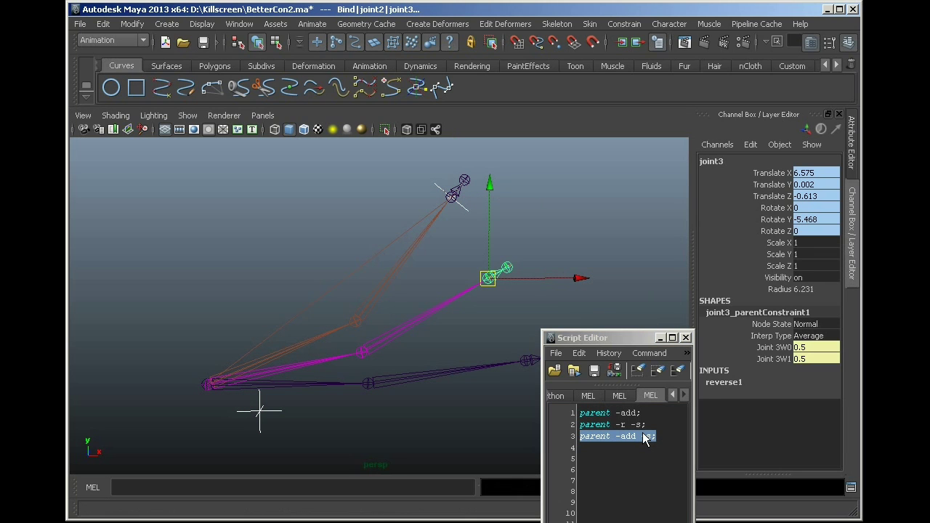
pyautogui.press('g')
pyautogui.keyDown('shift'); pyautogui.click(525, 361); pyautogui.keyUp('shift')
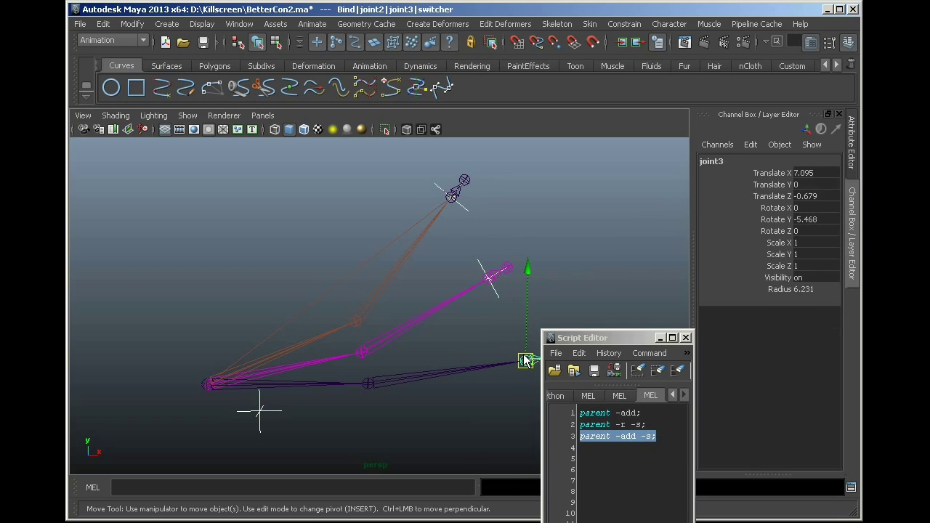
# Step: Add the switcher shape to the elbow joints (joint2) of the FK, Bind and IK chains
pyautogui.click(383, 383)
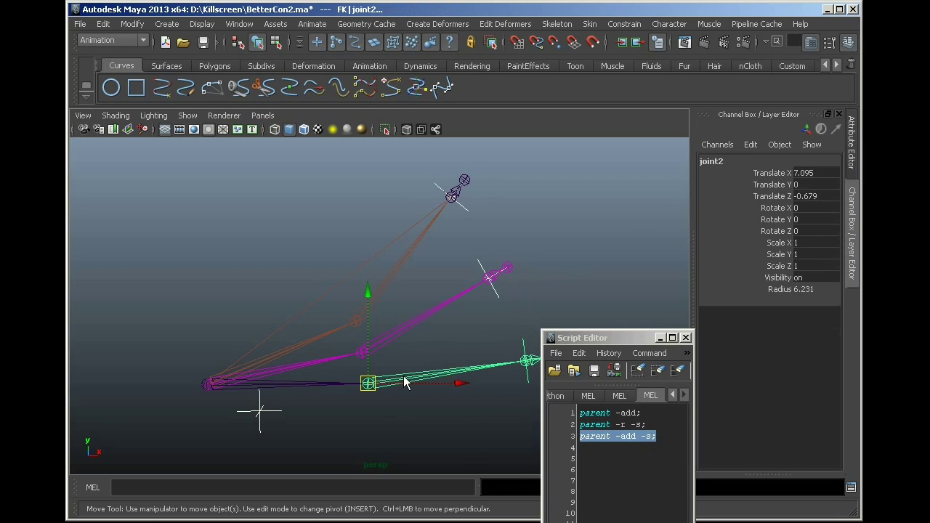
pyautogui.press('Down')
pyautogui.click(385, 343)
pyautogui.press('Down')
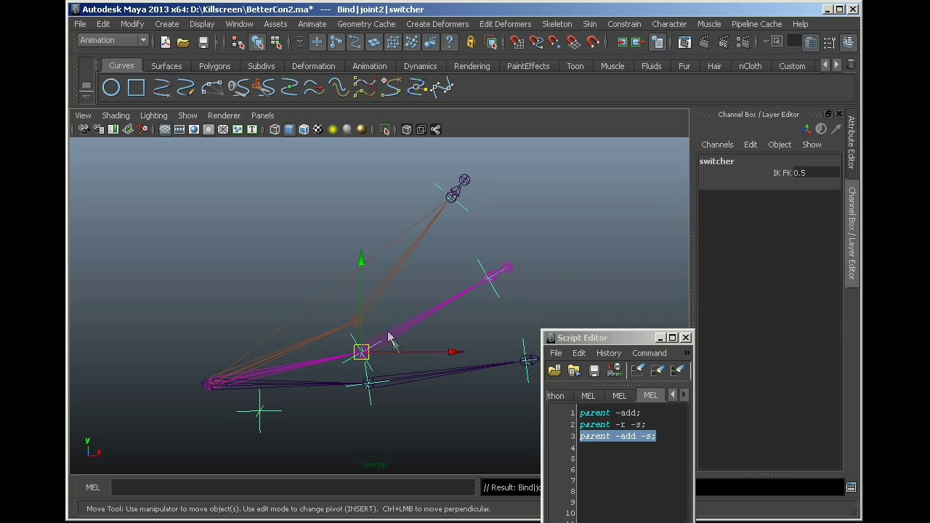
pyautogui.click(370, 306)
pyautogui.press('Down')
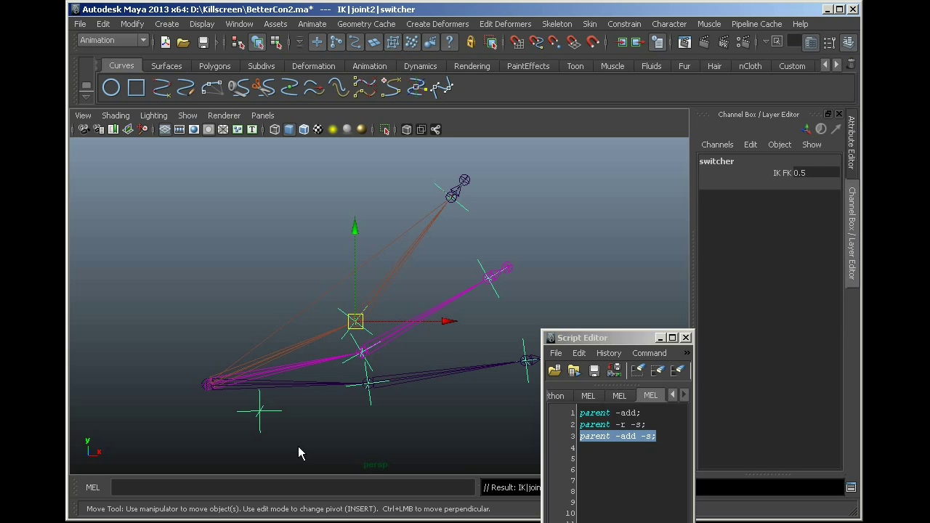
# Step: Select the locator, arm joints and wrist IK handle in turn to check their shared switcher shape
pyautogui.click(263, 428)
pyautogui.press('Down')
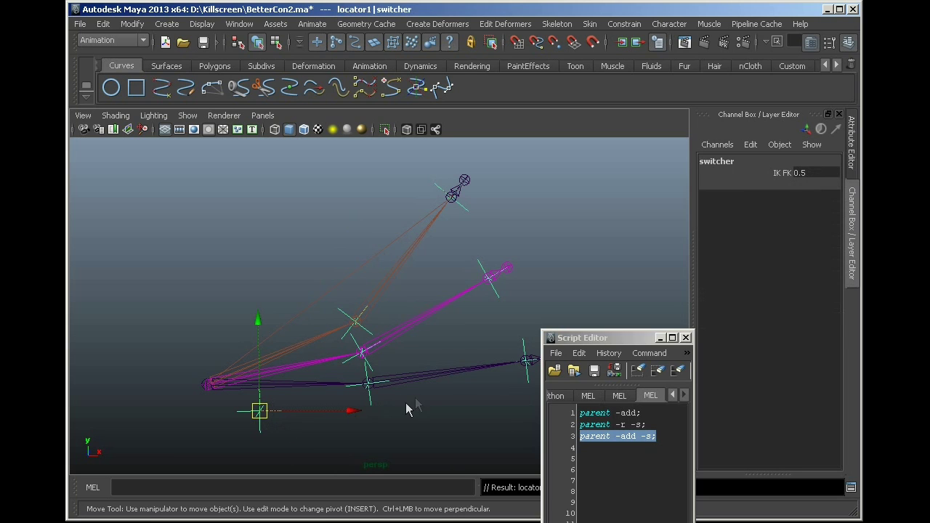
pyautogui.click(370, 384)
pyautogui.hotkey('ctrl', 'z')
pyautogui.click(298, 347)
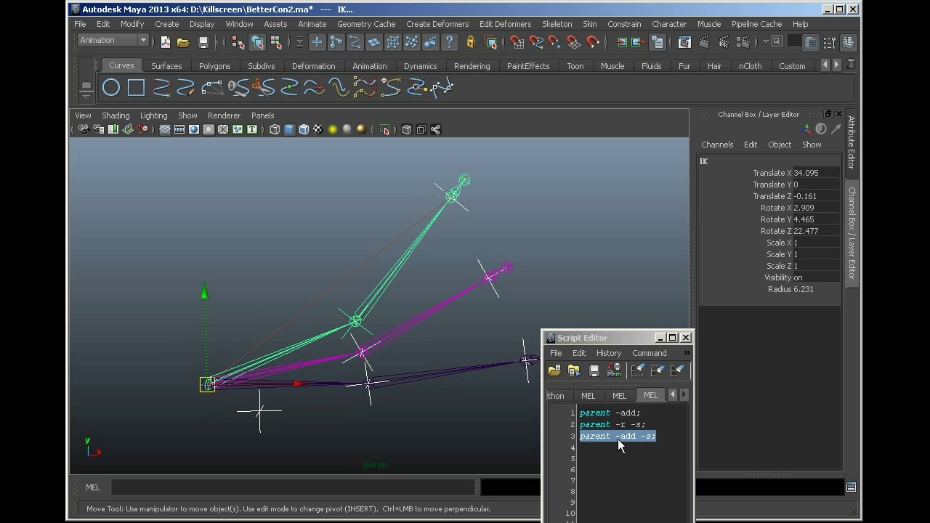
pyautogui.click(447, 410)
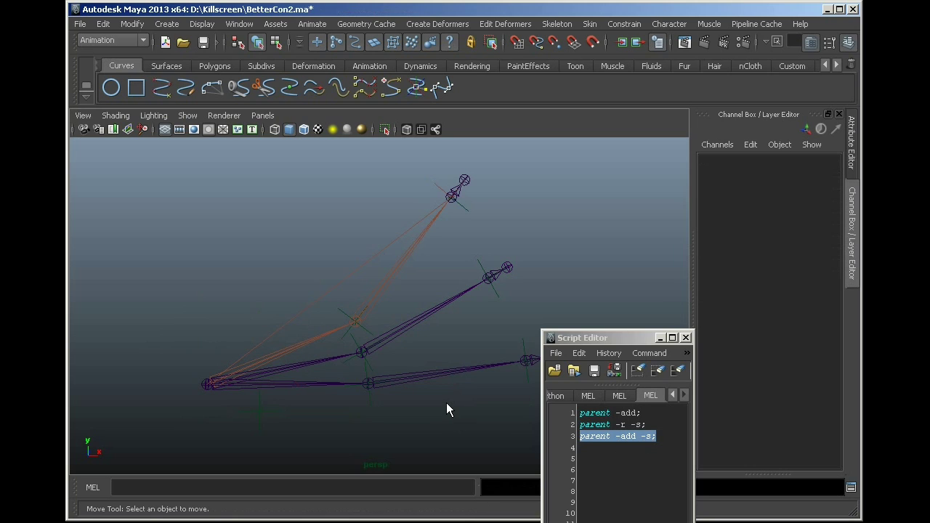
pyautogui.click(452, 195)
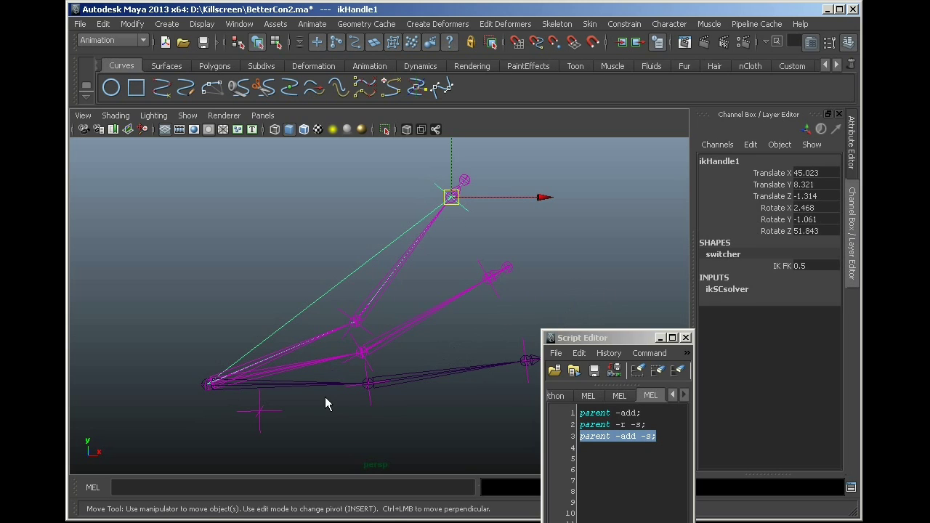
# Step: Make the Visibility attribute of the locator's switcher shape keyable through the Channel Control
pyautogui.click(260, 411)
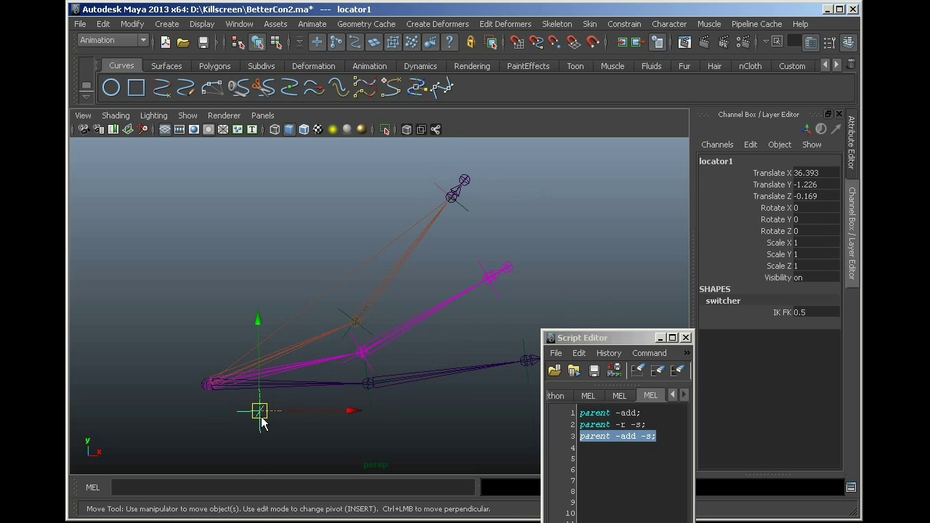
pyautogui.hotkey('ctrl', 'Return')
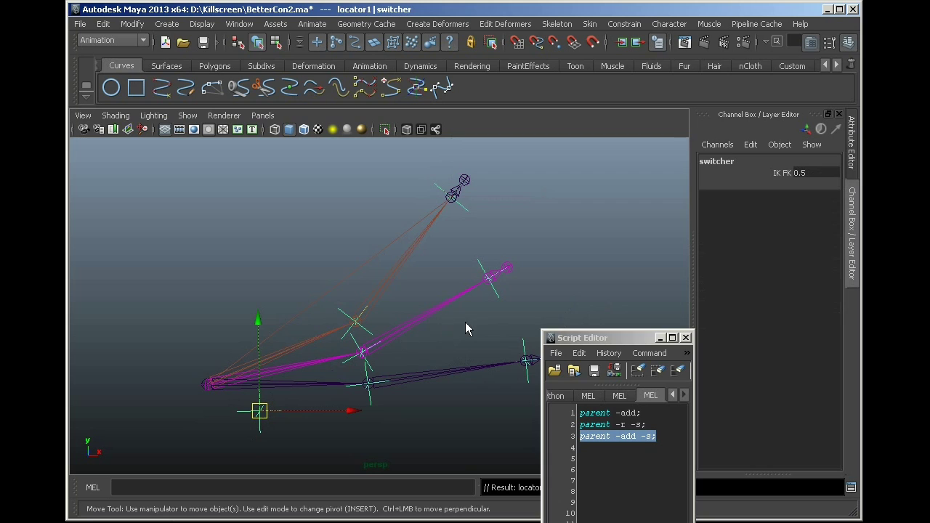
pyautogui.click(239, 24)
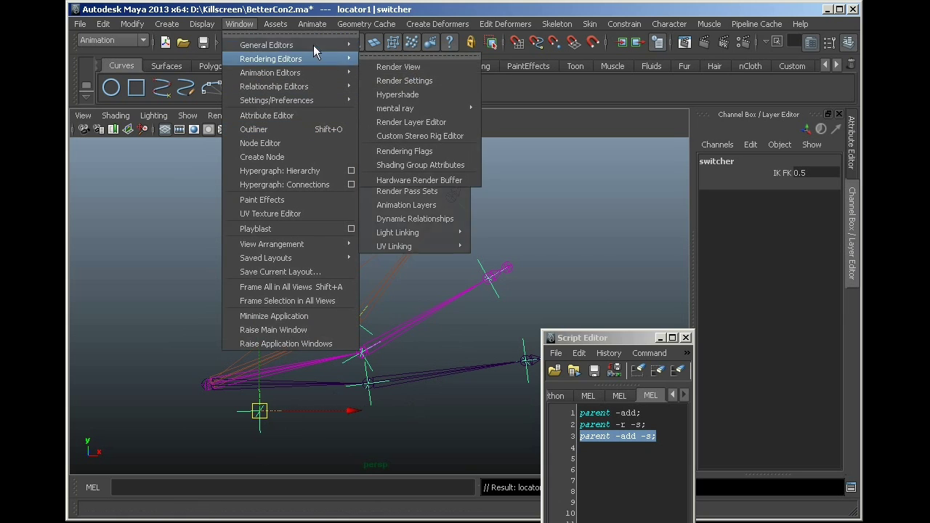
pyautogui.moveTo(313, 45)
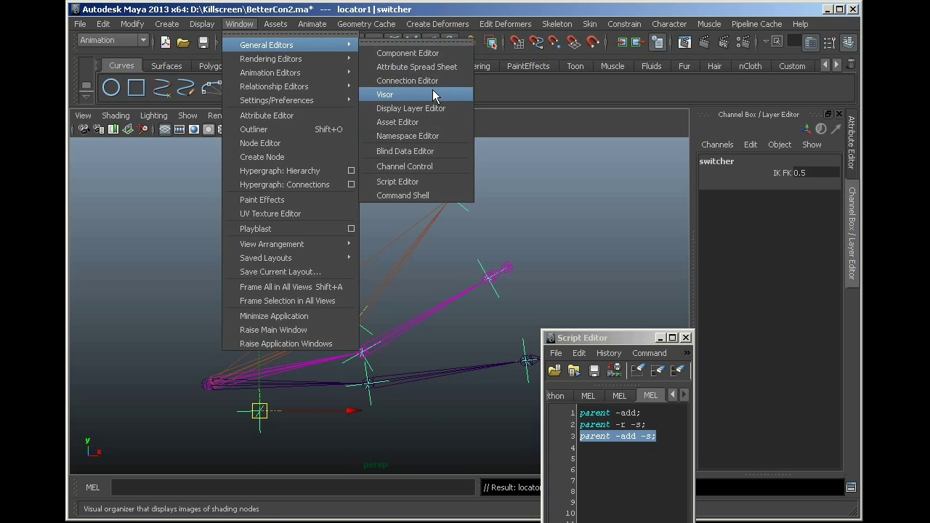
pyautogui.click(421, 166)
pyautogui.moveTo(569, 260); pyautogui.dragTo(577, 98)
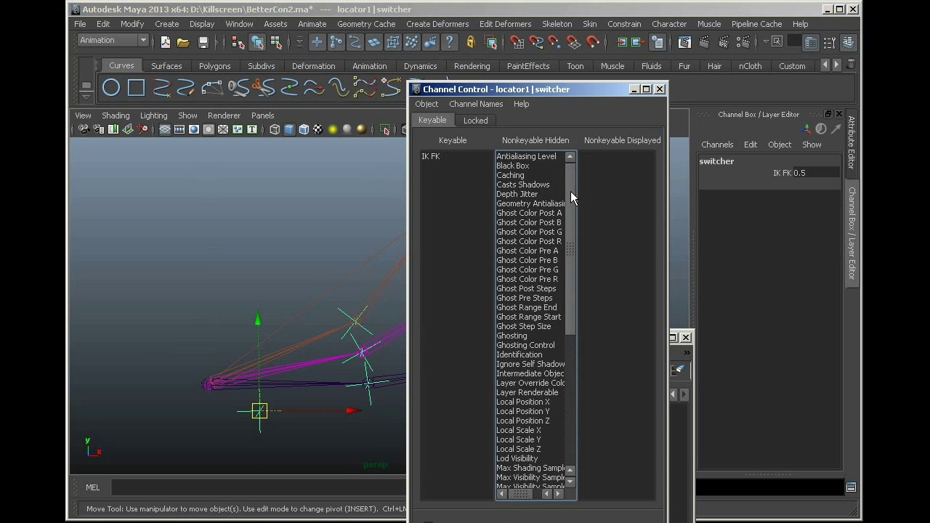
pyautogui.moveTo(571, 192); pyautogui.dragTo(577, 365)
pyautogui.click(530, 440)
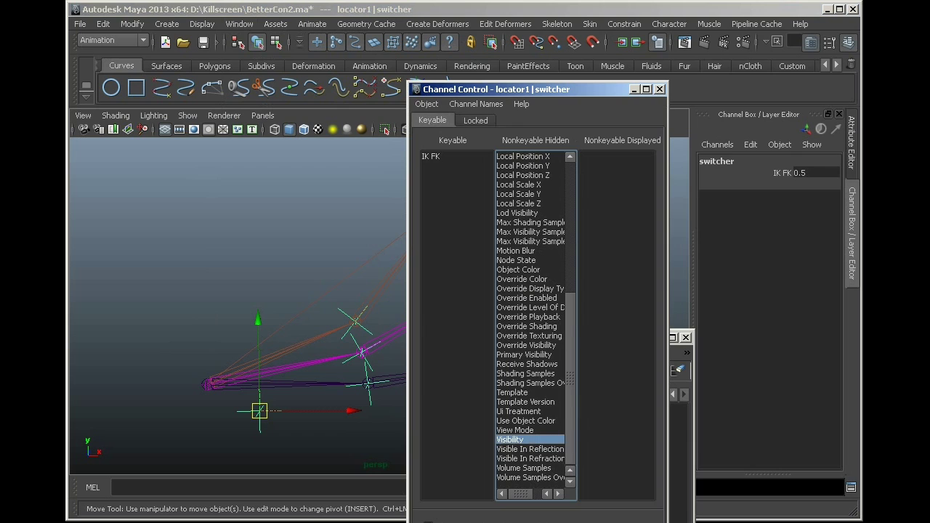
pyautogui.click(515, 522)
pyautogui.click(659, 89)
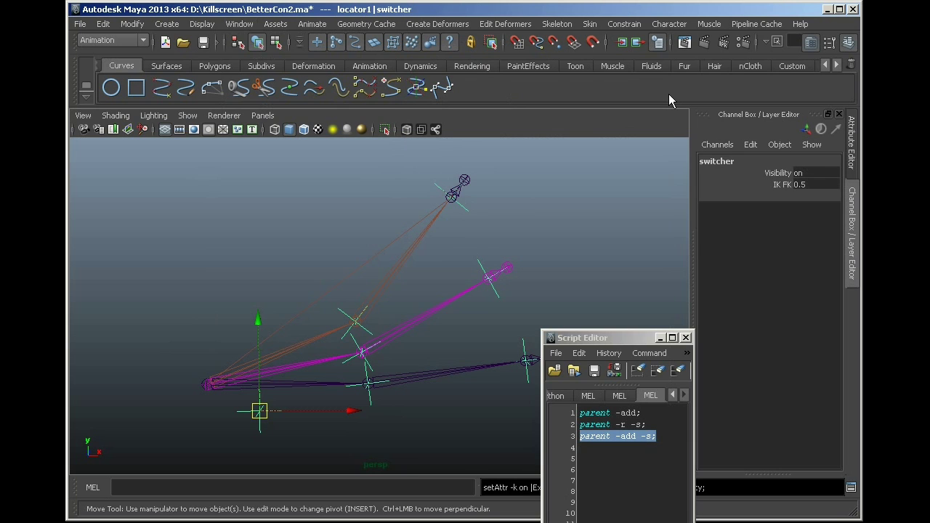
# Step: Set the switcher shape's Visibility to off, lock that attribute and deselect the shape
pyautogui.click(816, 173)
pyautogui.write('0')
pyautogui.press('Return')
pyautogui.click(775, 174)
pyautogui.rightClick(774, 174)
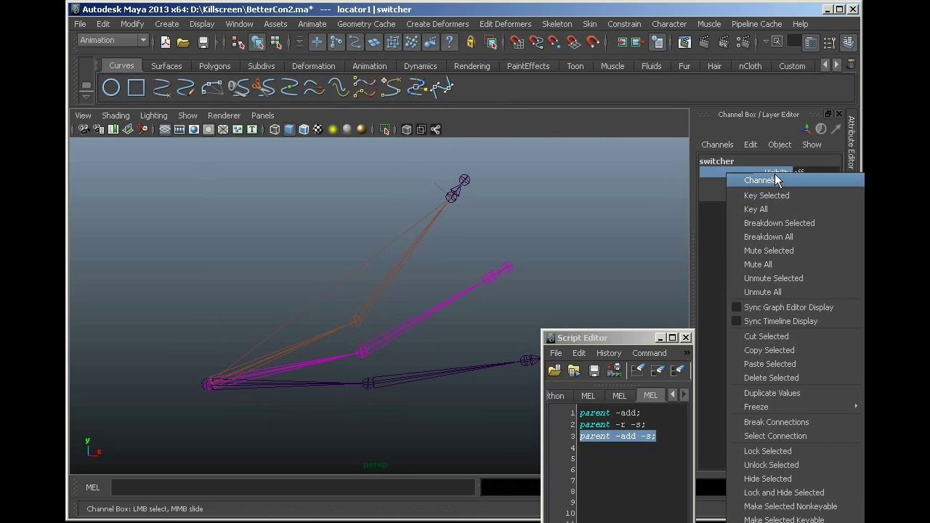
pyautogui.click(782, 445)
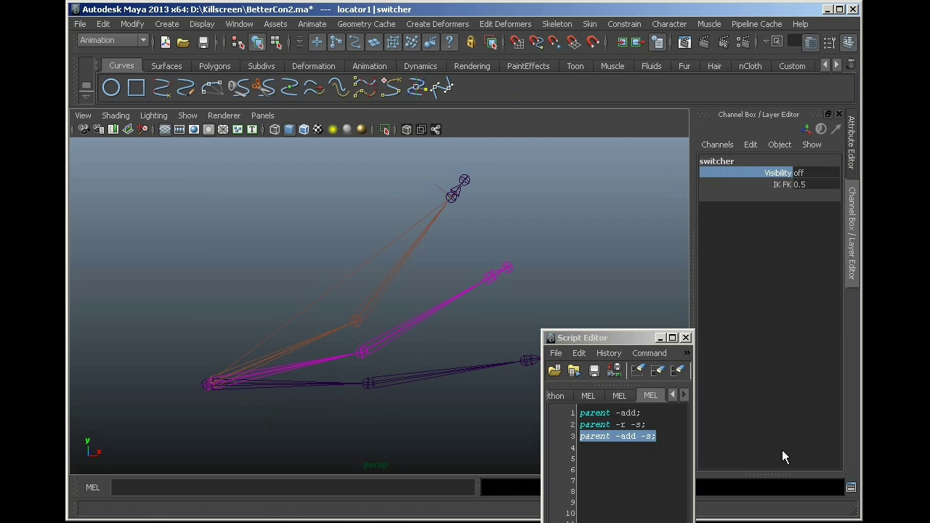
pyautogui.click(543, 273)
# Step: Minimize the Script Editor, test the shared IK FK attribute from the Bind chain's wrist joint (joint3) and undo the change
pyautogui.moveTo(575, 338); pyautogui.dragTo(497, 354)
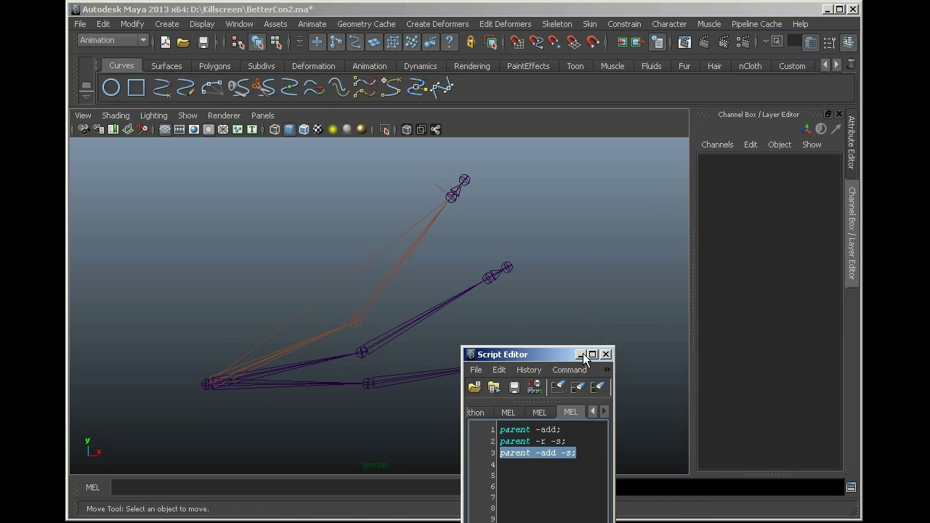
pyautogui.click(583, 354)
pyautogui.click(507, 272)
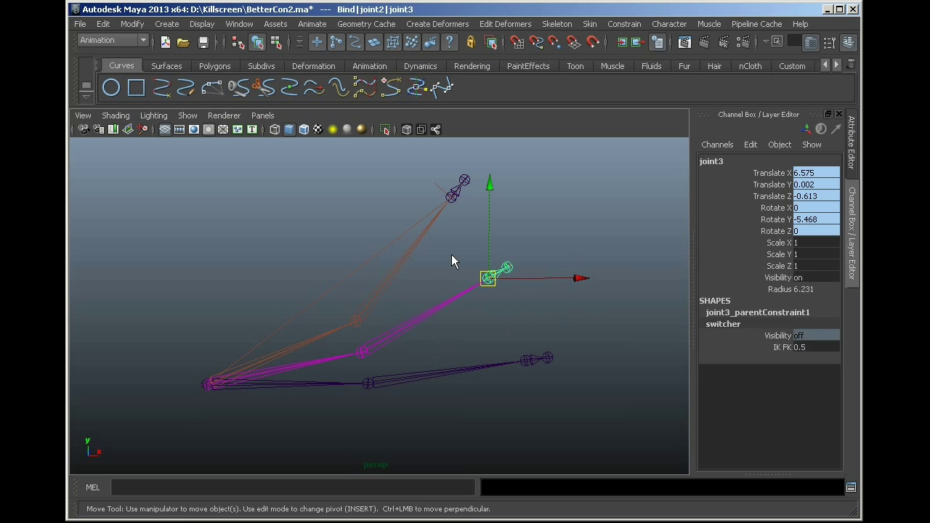
pyautogui.click(782, 347)
pyautogui.moveTo(607, 321); pyautogui.dragTo(551, 296, button='middle')
pyautogui.hotkey('ctrl', 'z')
# Step: Delete the original locator1, finding it in the Outliner
pyautogui.press('o')
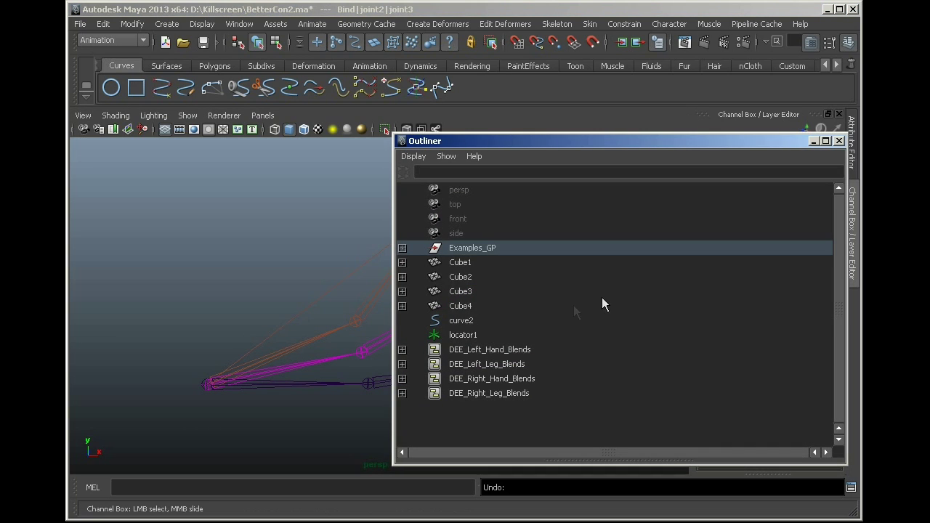
pyautogui.click(473, 335)
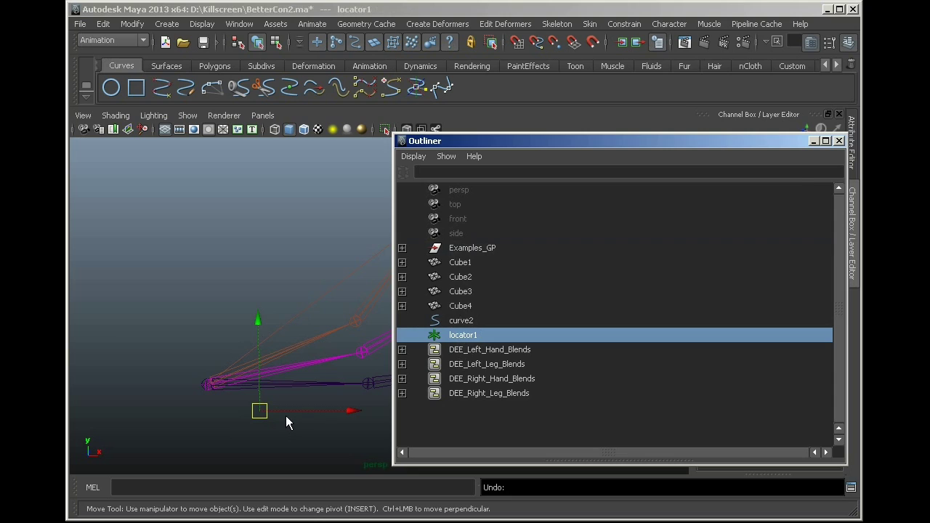
pyautogui.press('Delete')
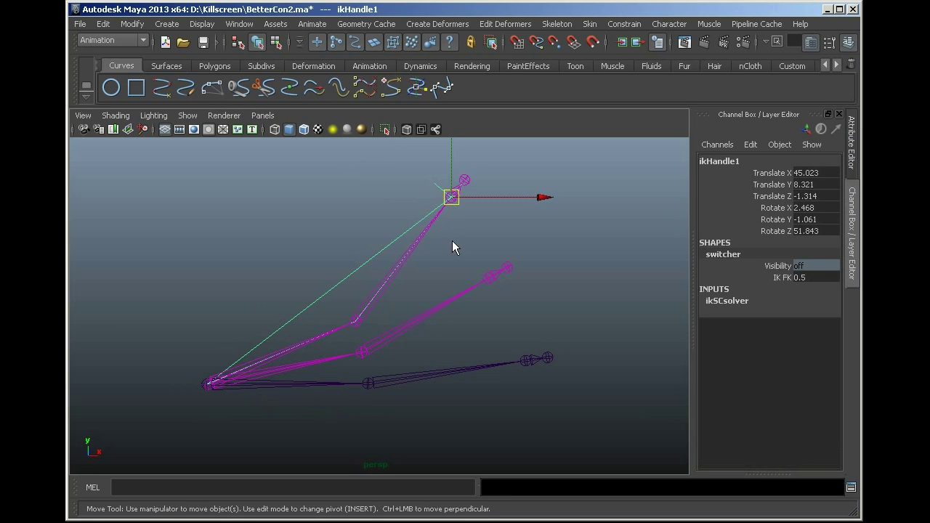
# Step: Lower the shared IK FK value to 0.44 from the wrist IK handle, then down to 0.26 from the Bind and IK elbow joints
pyautogui.click(782, 277)
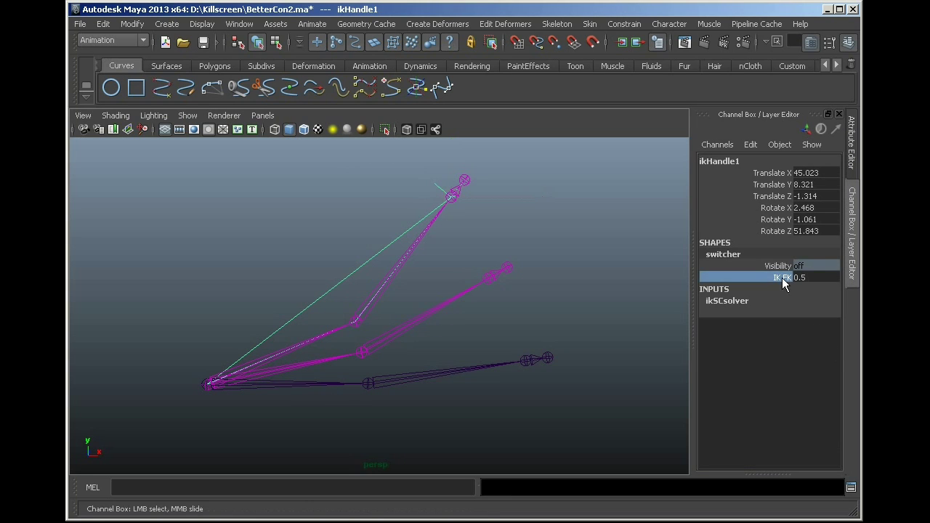
pyautogui.moveTo(768, 274); pyautogui.dragTo(537, 266, button='middle')
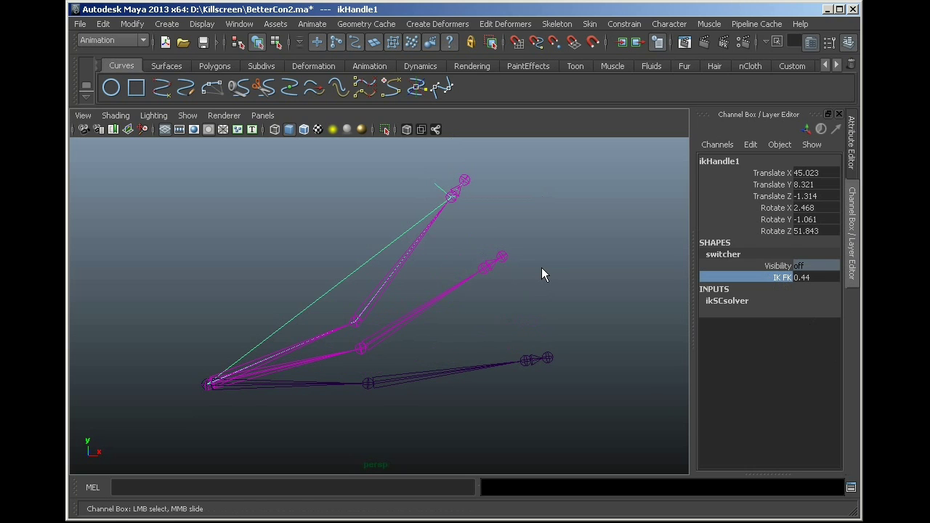
pyautogui.click(364, 349)
pyautogui.click(781, 347)
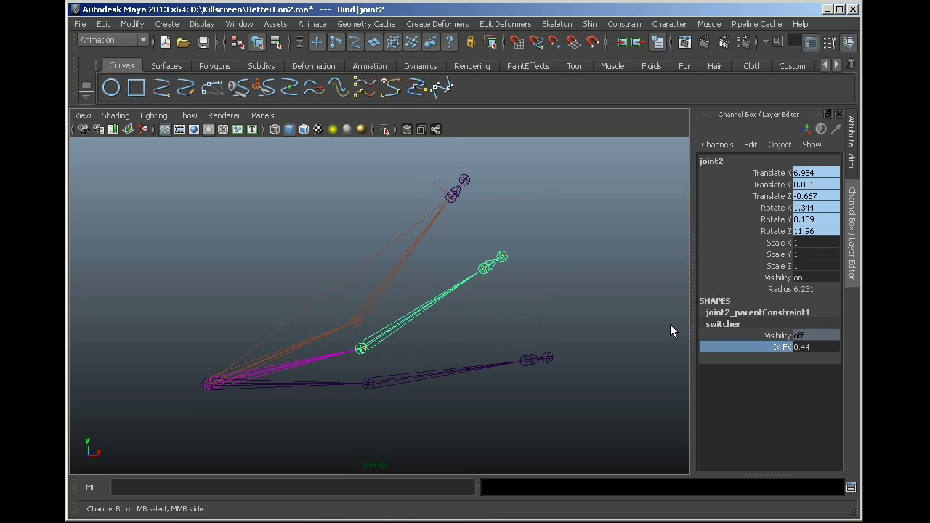
pyautogui.moveTo(566, 316); pyautogui.dragTo(493, 309, button='middle')
pyautogui.click(366, 320)
pyautogui.click(756, 336)
pyautogui.moveTo(493, 308); pyautogui.dragTo(423, 309, button='middle')
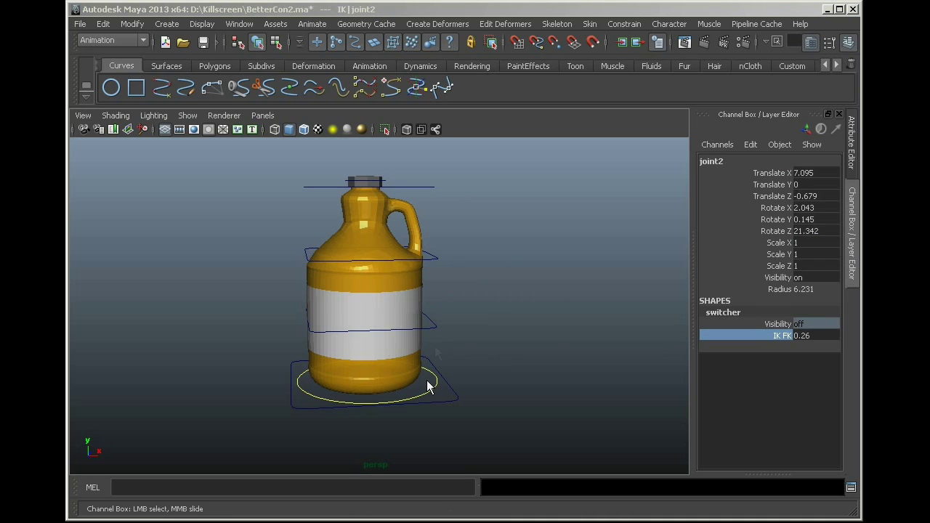
# Step: Set Give Me Detail and Fine Detail to 1 from the bottle's Neck_CON and move Head_CON to about -1.428, 0.232, -0.252
pyautogui.click(432, 328)
pyautogui.click(768, 324)
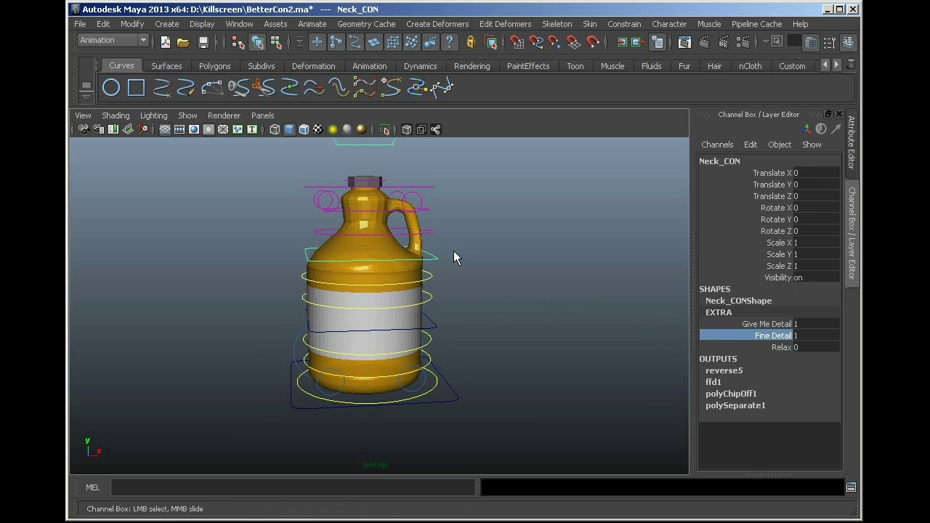
pyautogui.click(433, 187)
pyautogui.moveTo(462, 256); pyautogui.dragTo(430, 250, button='middle')
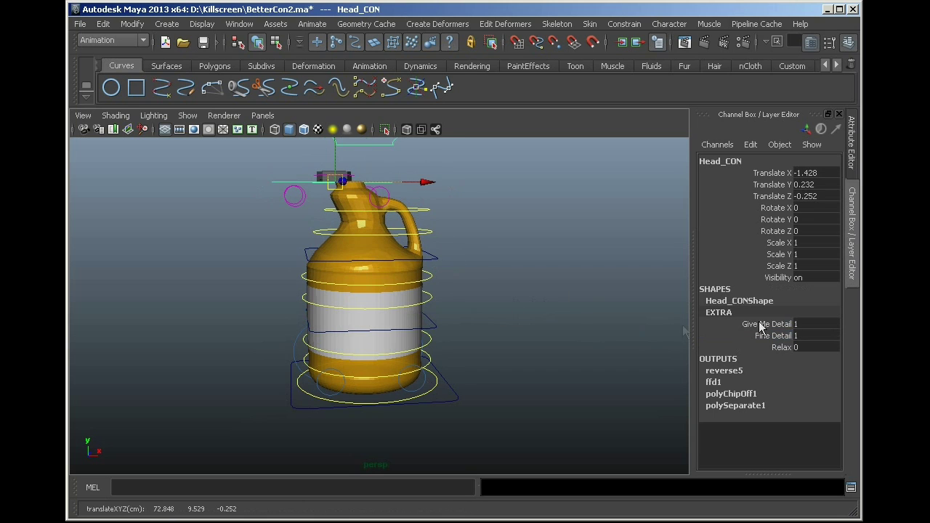
# Step: Set the bottle rig's Fine Detail and Give Me Detail to 0 from Head_CON
pyautogui.click(785, 332)
pyautogui.click(765, 324)
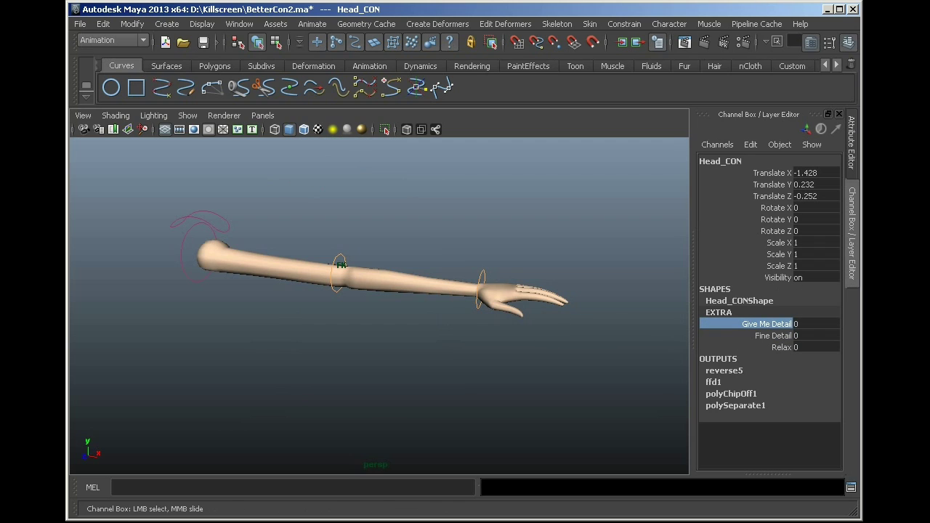
# Step: Rotate the left FK wrist control of the arm rig to about 3.135, -13.342, -5.417 degrees
pyautogui.click(498, 297)
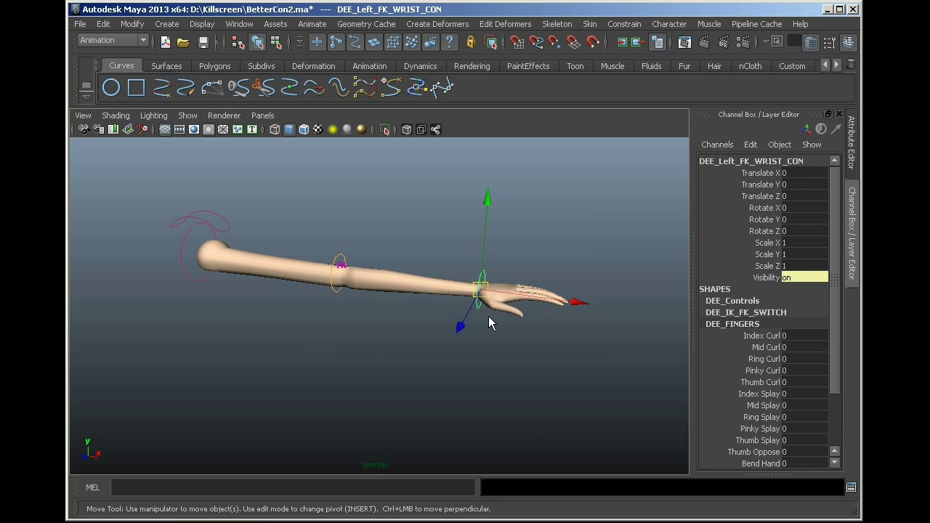
pyautogui.press('e')
pyautogui.moveTo(527, 346); pyautogui.dragTo(526, 322)
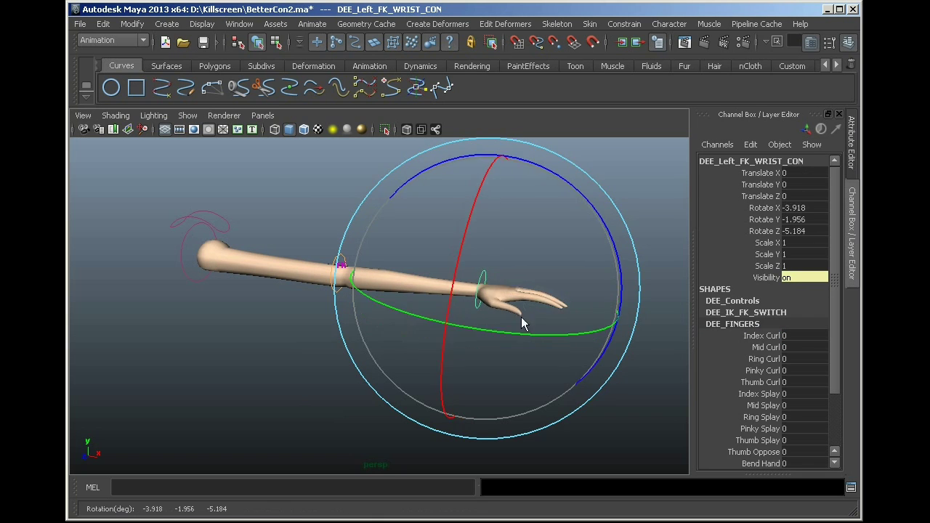
# Step: Set IKFKSWITCH to 1 in the wrist control's DEE_IK_FK_SWITCH shape
pyautogui.click(749, 312)
pyautogui.click(776, 324)
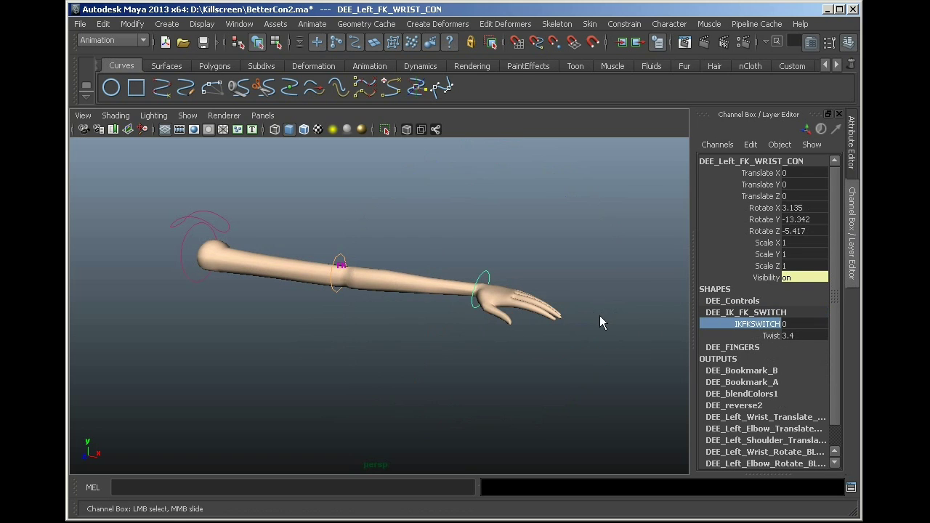
pyautogui.moveTo(600, 315); pyautogui.dragTo(419, 315, button='middle')
# Step: Rotate the left IK wrist control to about 10.154, -26.513, -14.546 degrees, undoing the first attempt
pyautogui.click(482, 290)
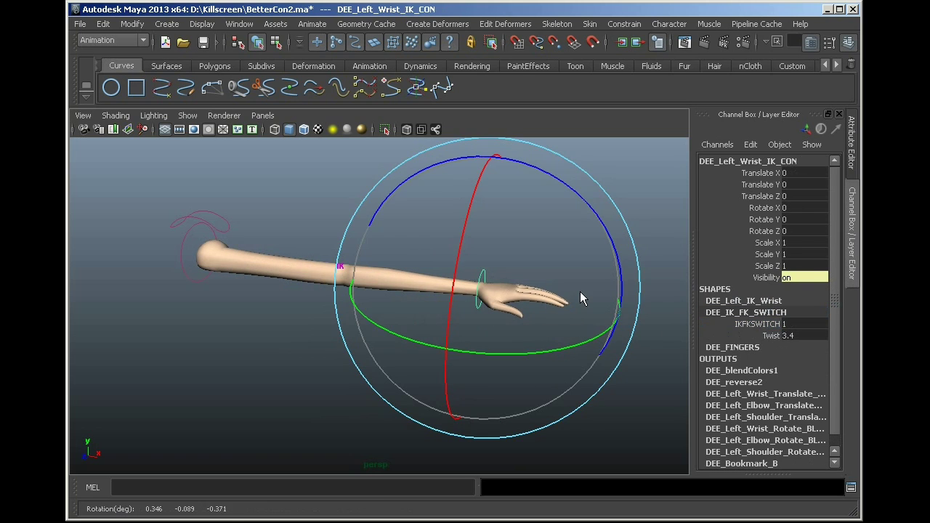
pyautogui.moveTo(580, 295); pyautogui.dragTo(561, 349)
pyautogui.hotkey('ctrl', 'z')
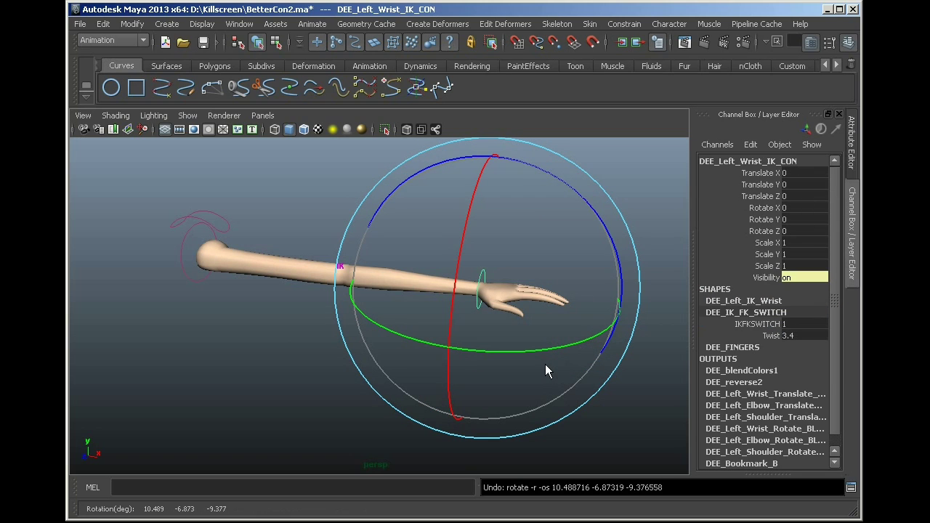
pyautogui.moveTo(531, 372); pyautogui.dragTo(508, 367)
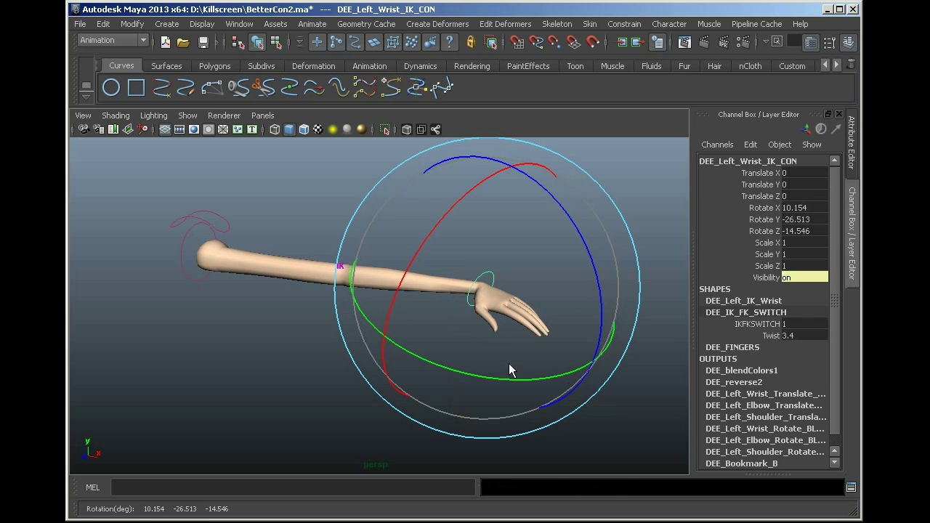
# Step: Set all five finger curls, Index through Thumb, to 6.2 in the IK wrist control's DEE_FINGERS shape
pyautogui.click(773, 314)
pyautogui.click(733, 324)
pyautogui.moveTo(764, 336); pyautogui.dragTo(763, 383)
pyautogui.moveTo(597, 340); pyautogui.dragTo(706, 340, button='middle')
# Step: Switch the arm back to FK with IKFKSWITCH on the IK wrist control
pyautogui.click(756, 313)
pyautogui.click(766, 325)
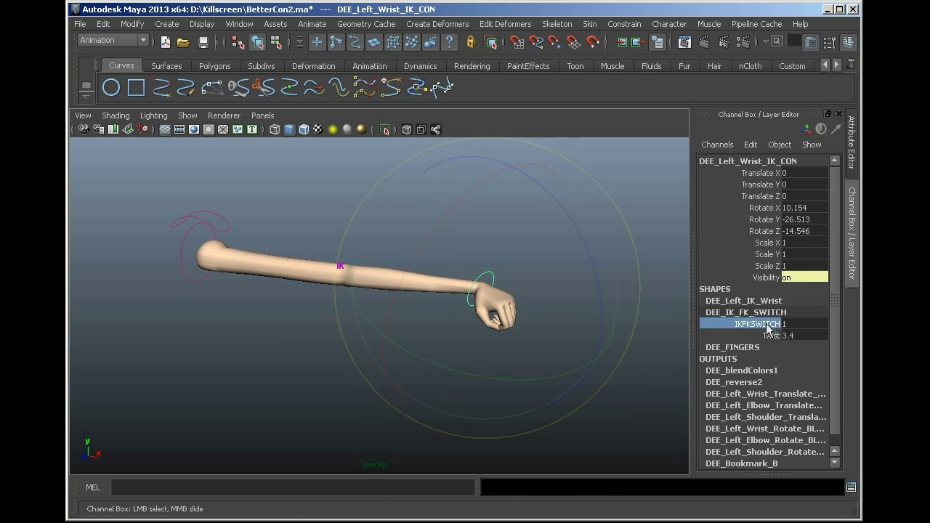
pyautogui.moveTo(631, 324); pyautogui.dragTo(599, 324, button='middle')
# Step: From the left FK wrist control, set Mid, Ring, Pinky and Thumb Curl to -0.5 and Give Me Detail to 1
pyautogui.click(413, 326)
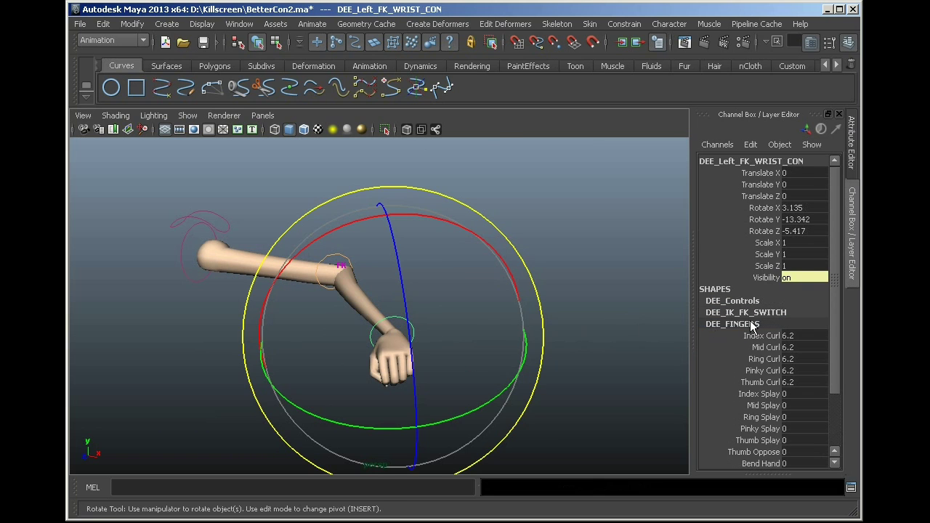
pyautogui.moveTo(595, 343); pyautogui.dragTo(480, 309, button='middle')
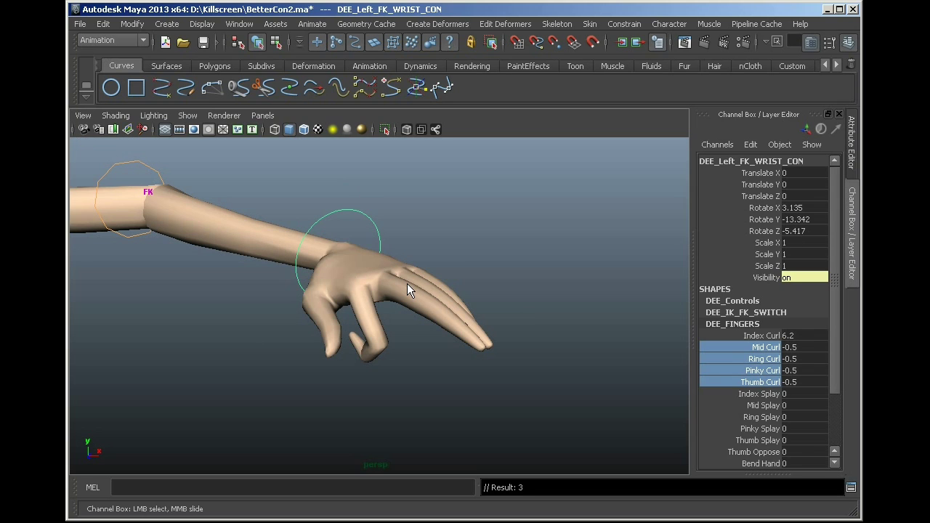
pyautogui.scroll(-3, 826, 343)
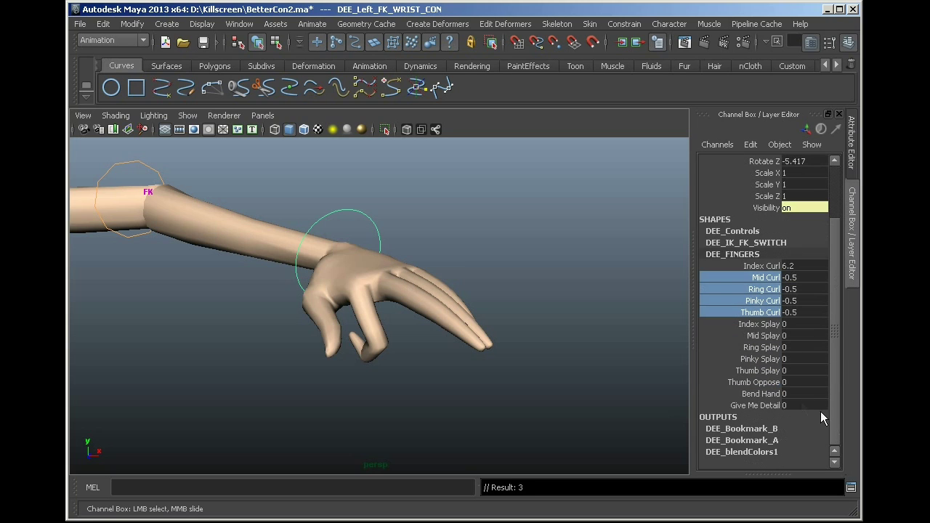
pyautogui.click(763, 405)
pyautogui.moveTo(375, 309); pyautogui.dragTo(519, 317, button='middle')
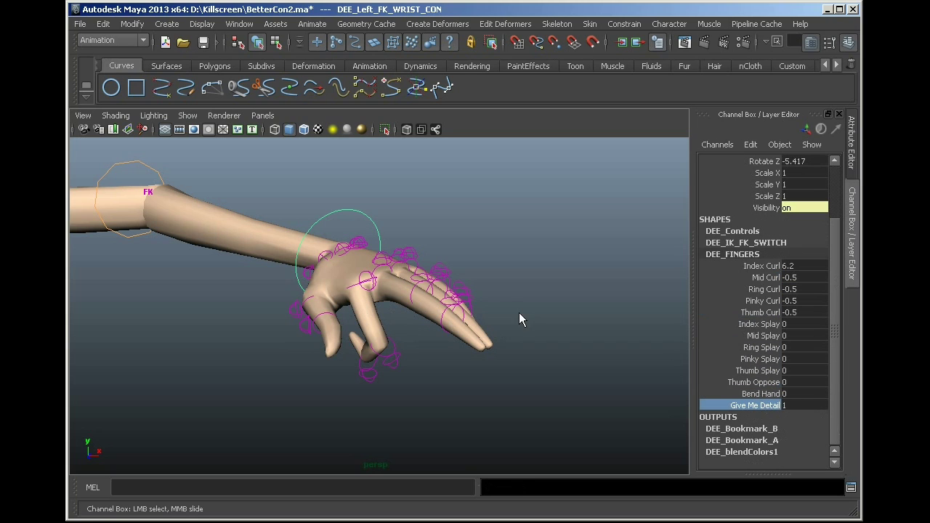
# Step: Rotate the index finger's middle control (DEE_Left_Index_B_CON) to about 20.345 degrees in Z
pyautogui.keyDown('alt'); pyautogui.moveTo(416, 327); pyautogui.dragTo(501, 330, button='right'); pyautogui.keyUp('alt')
pyautogui.keyDown('alt'); pyautogui.moveTo(501, 331); pyautogui.dragTo(537, 328); pyautogui.keyUp('alt')
pyautogui.click(443, 374)
pyautogui.moveTo(535, 370); pyautogui.dragTo(511, 272)
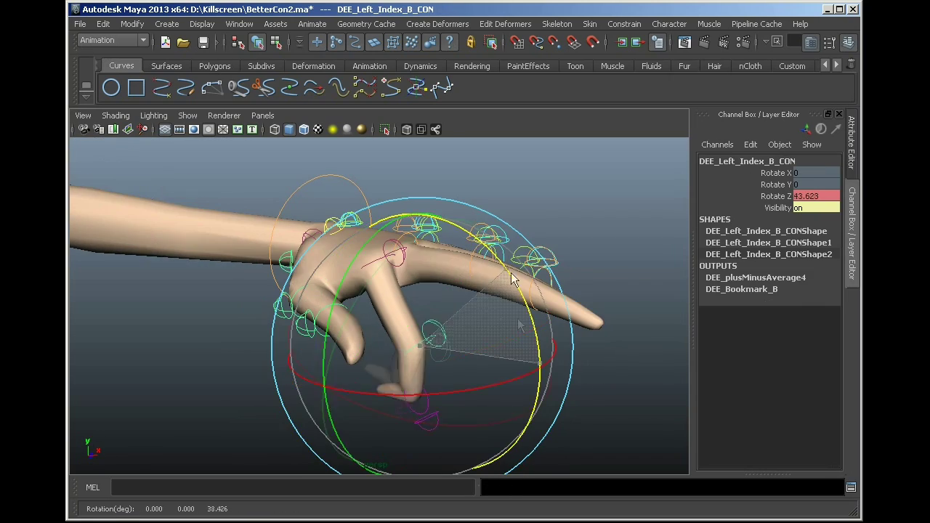
pyautogui.keyDown('alt'); pyautogui.moveTo(473, 285); pyautogui.dragTo(454, 292, button='middle'); pyautogui.keyUp('alt')
pyautogui.keyDown('alt'); pyautogui.moveTo(453, 292); pyautogui.dragTo(509, 283, button='right'); pyautogui.keyUp('alt')
pyautogui.moveTo(509, 280); pyautogui.dragTo(552, 316)
# Step: Reopen the Script Editor beside the hand and highlight the three parent command lines
pyautogui.click(852, 487)
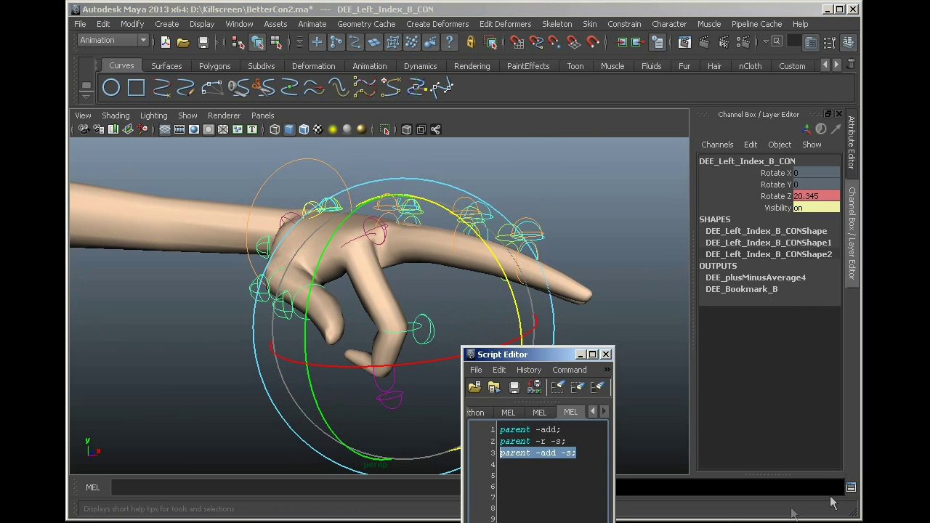
pyautogui.moveTo(557, 357); pyautogui.dragTo(618, 332)
pyautogui.click(629, 440)
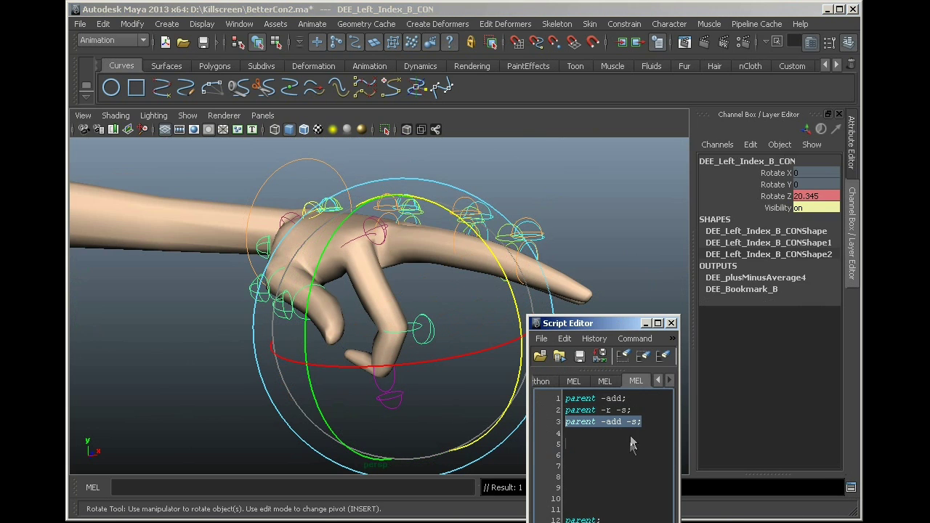
pyautogui.moveTo(645, 427); pyautogui.dragTo(376, 396)
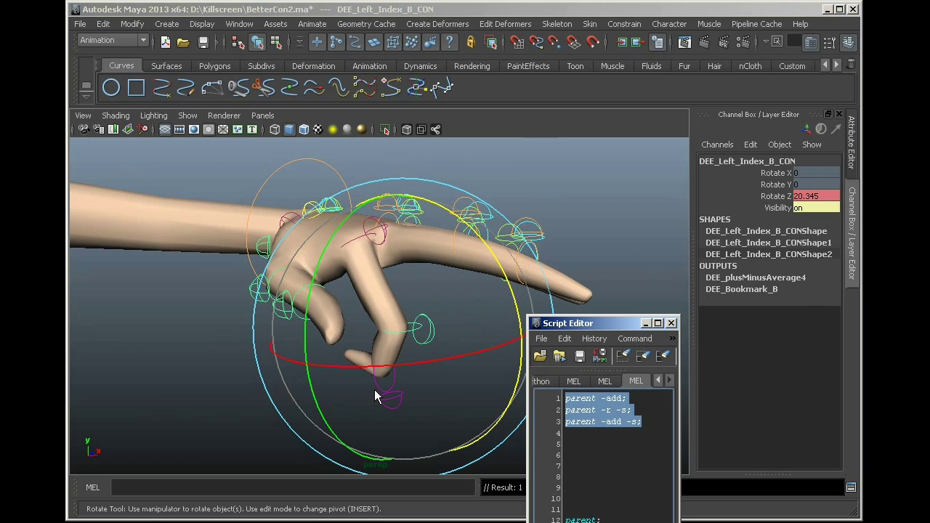